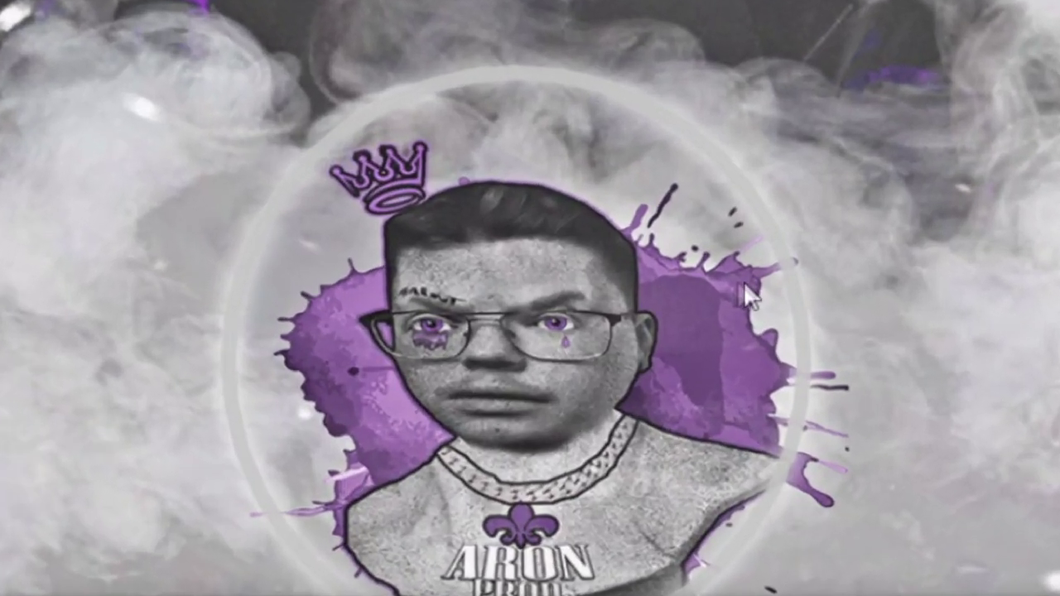
# Create a new desktop folder named "Saints Row 1 PC" and open it
pyautogui.rightClick(607, 207)
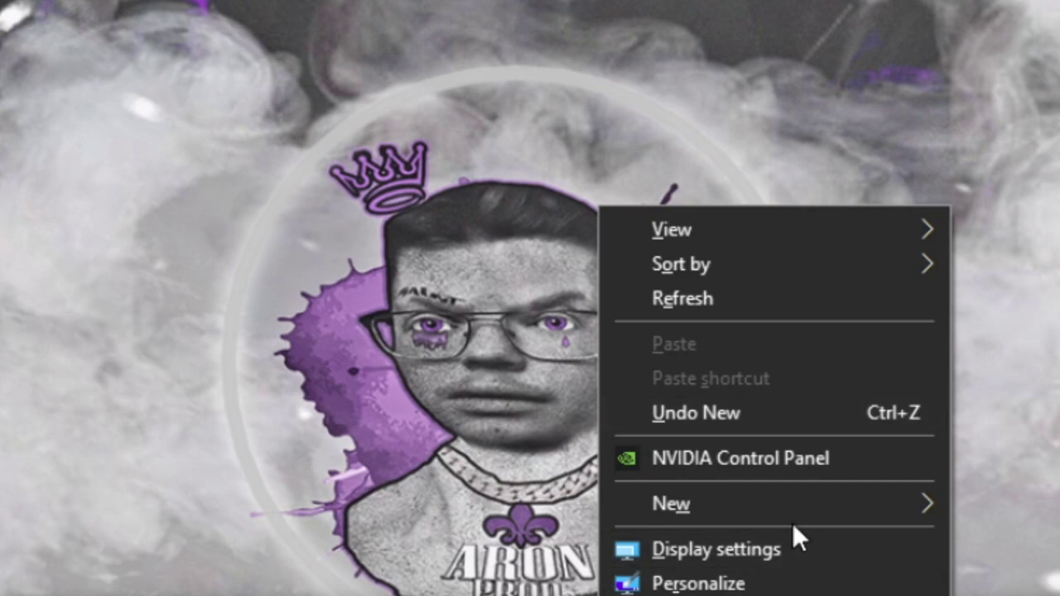
pyautogui.moveTo(749, 500)
pyautogui.click(990, 503)
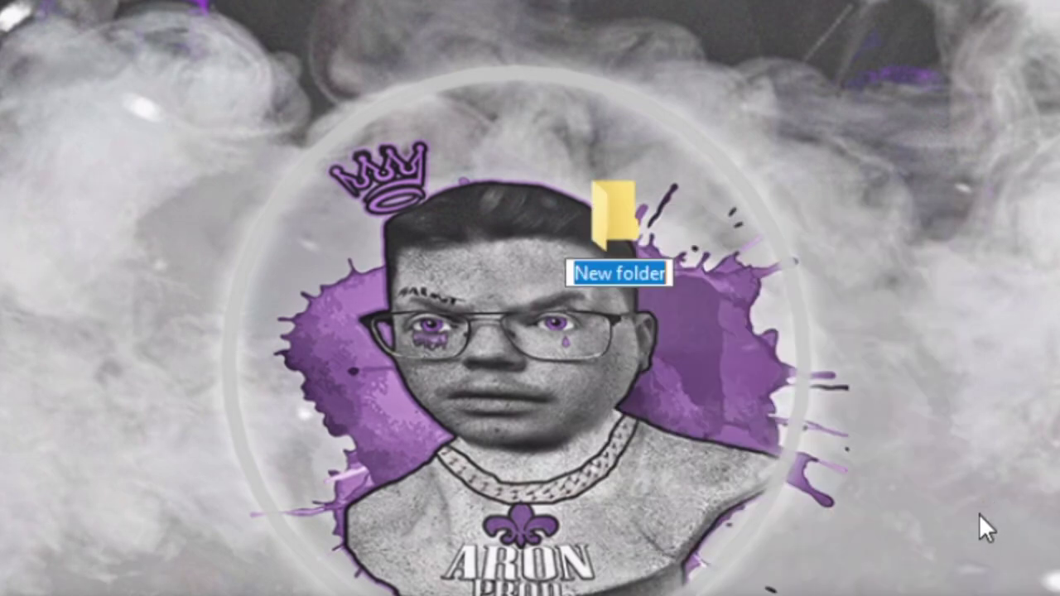
pyautogui.write('Saints Row 1 PC')
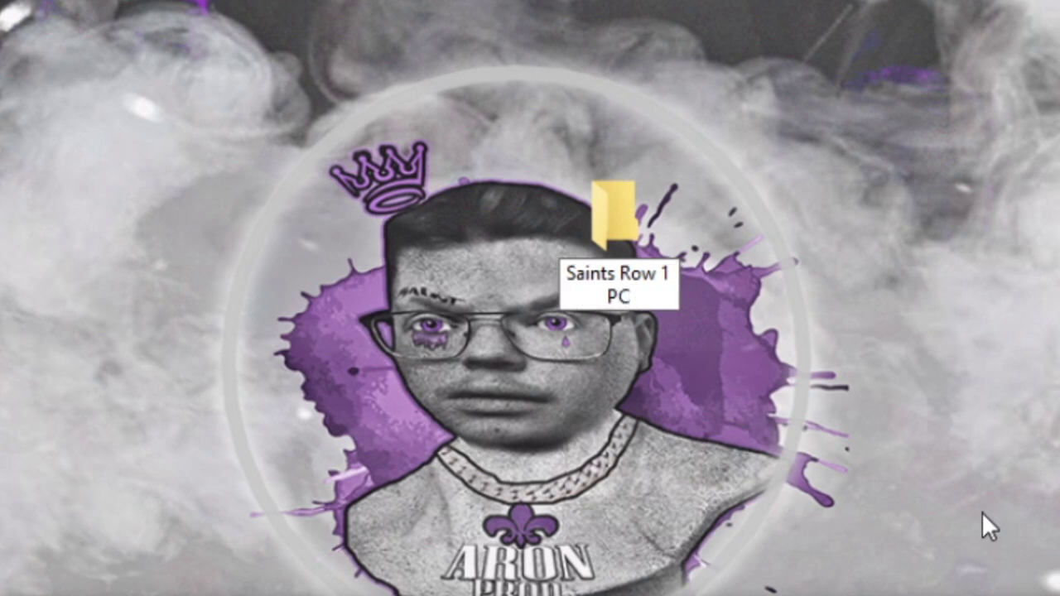
pyautogui.press('Return')
pyautogui.moveTo(600, 271); pyautogui.dragTo(489, 275)
pyautogui.doubleClick(489, 275)
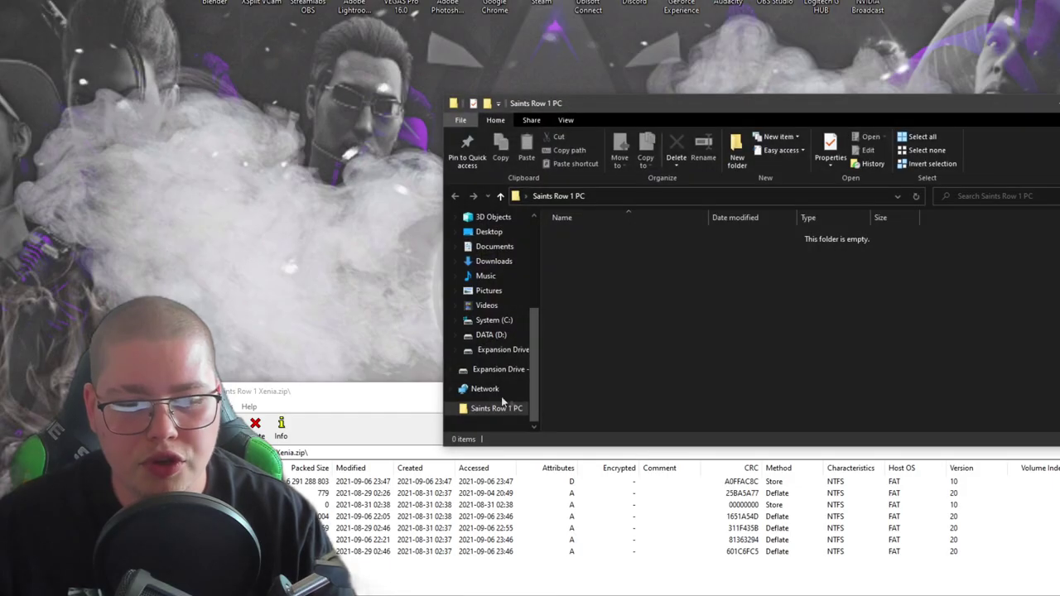
# Arrange the archive and folder windows side by side and extract everything in Saints Row 1 Xenia.zip into the Saints Row 1 PC folder
pyautogui.click(348, 391)
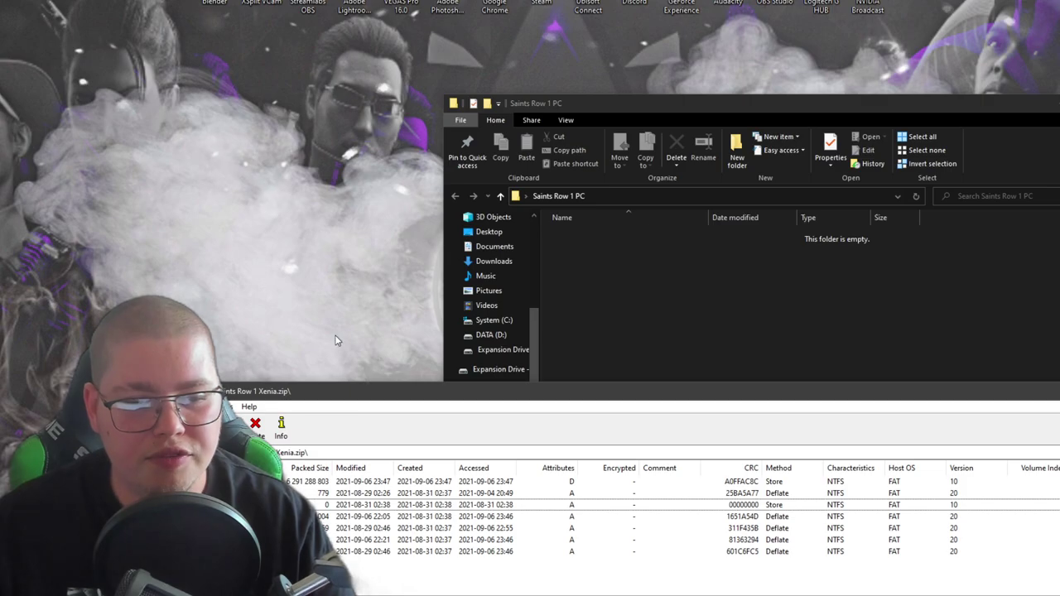
pyautogui.moveTo(348, 391); pyautogui.dragTo(348, 232)
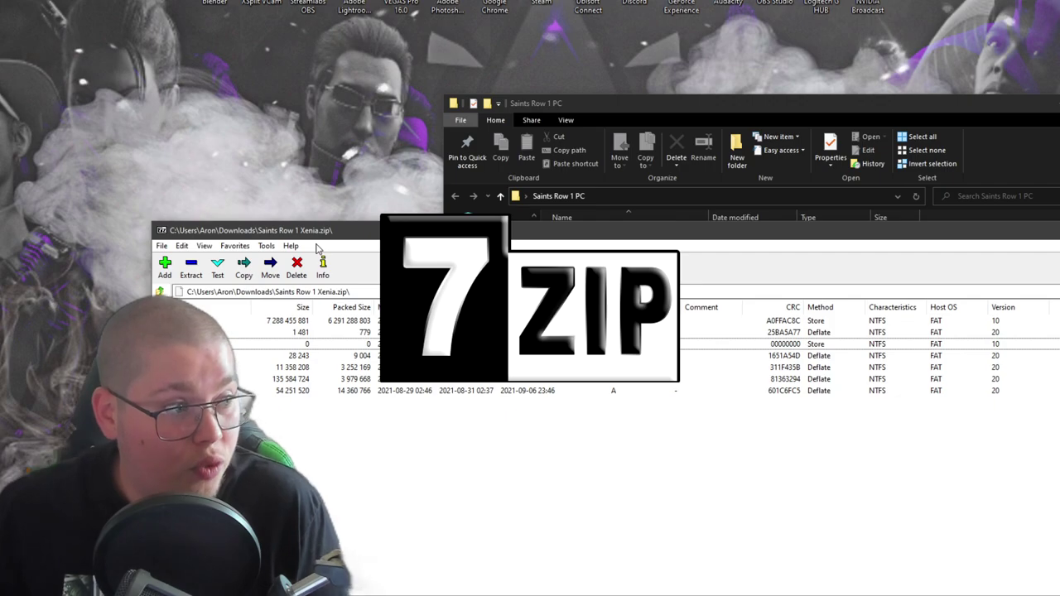
pyautogui.click(291, 246)
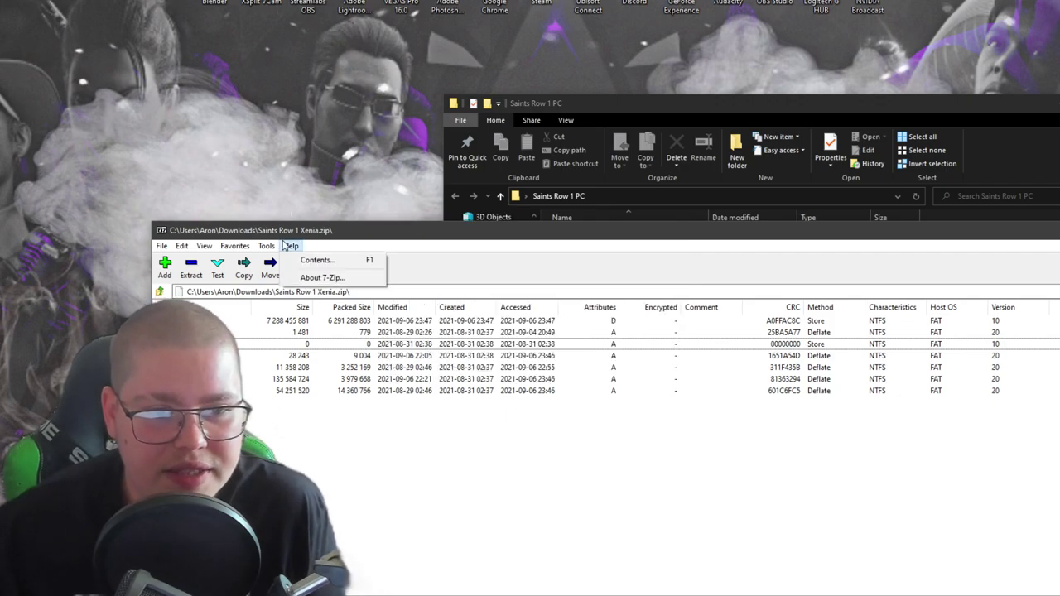
pyautogui.click(282, 224)
pyautogui.moveTo(282, 230); pyautogui.dragTo(565, 241)
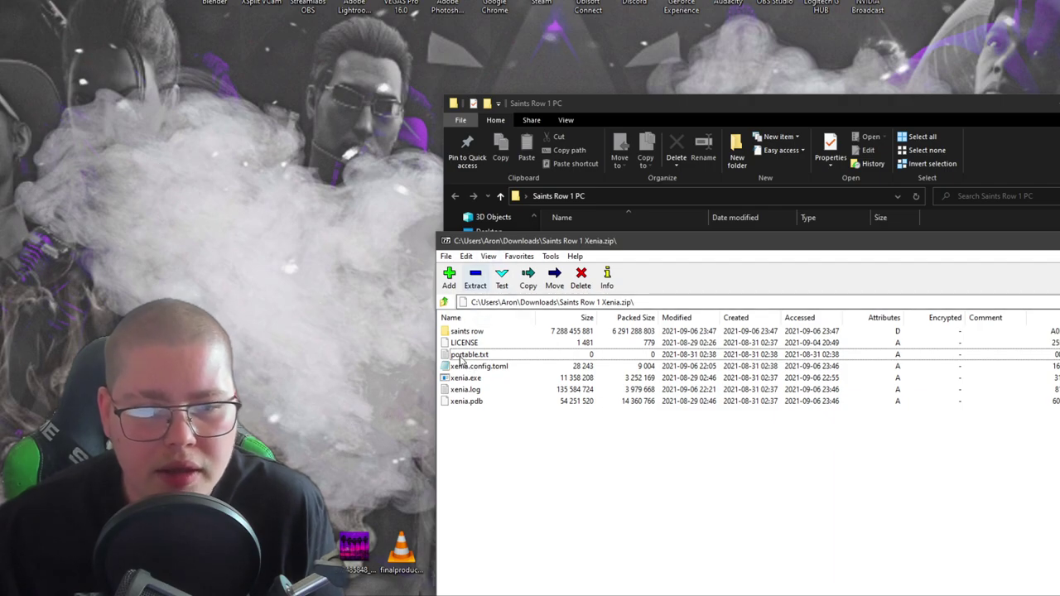
pyautogui.moveTo(497, 103); pyautogui.dragTo(309, 97)
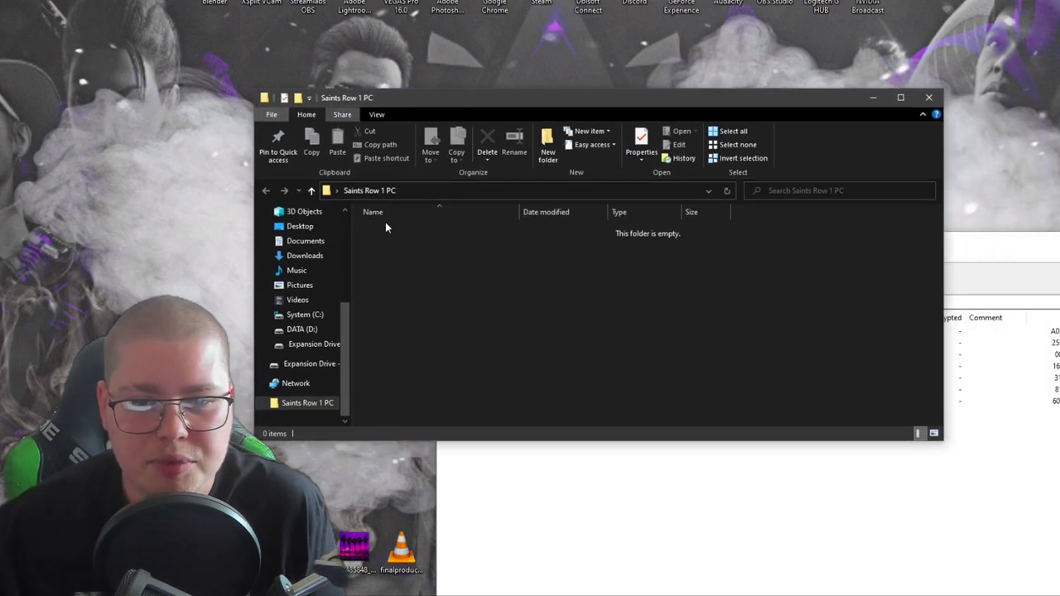
pyautogui.click(520, 443)
pyautogui.moveTo(498, 462); pyautogui.dragTo(406, 349)
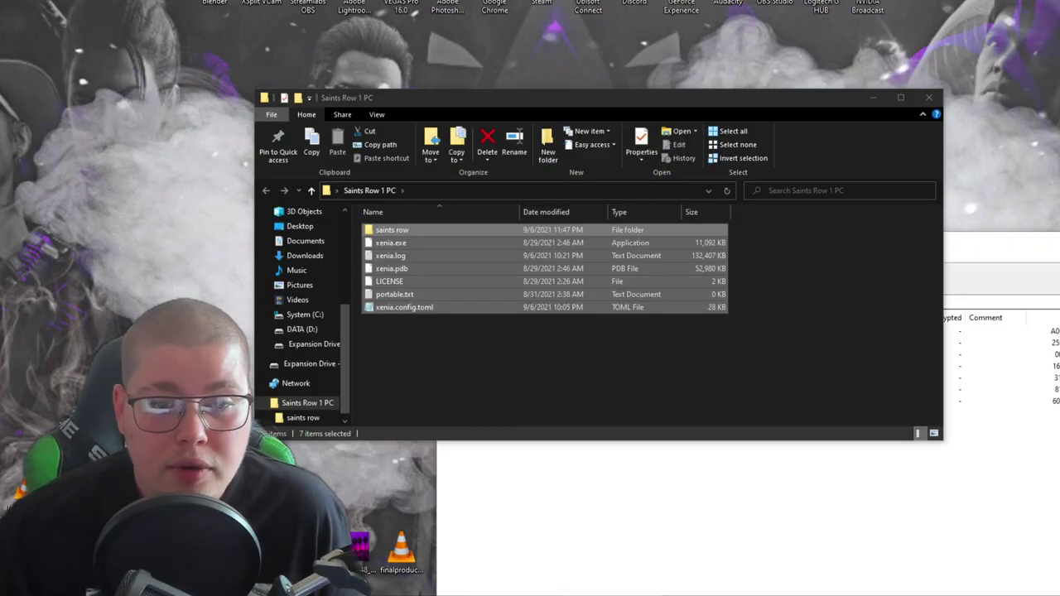
pyautogui.click(489, 361)
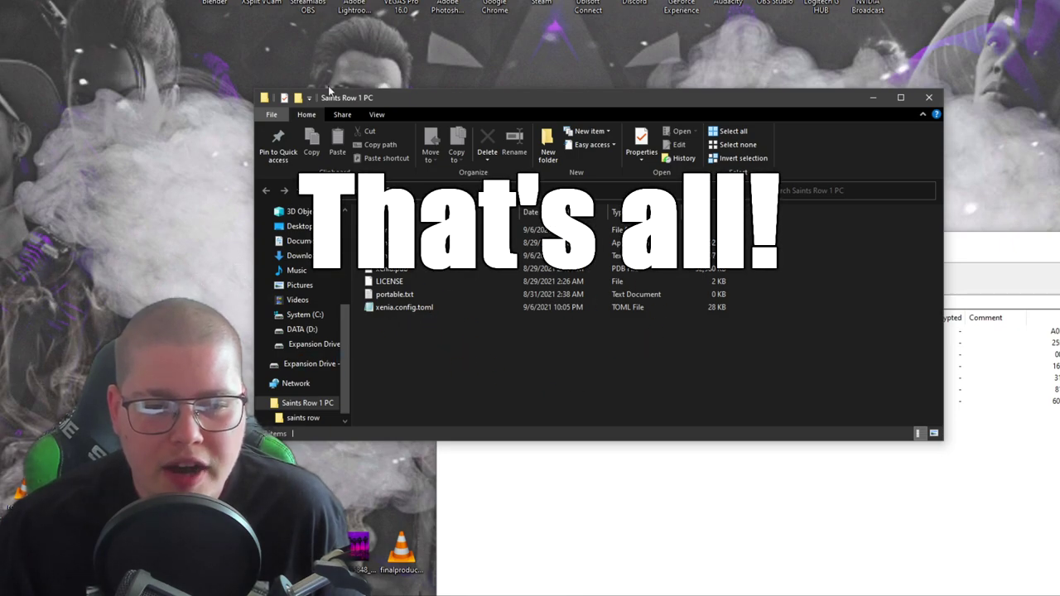
pyautogui.rightClick(482, 355)
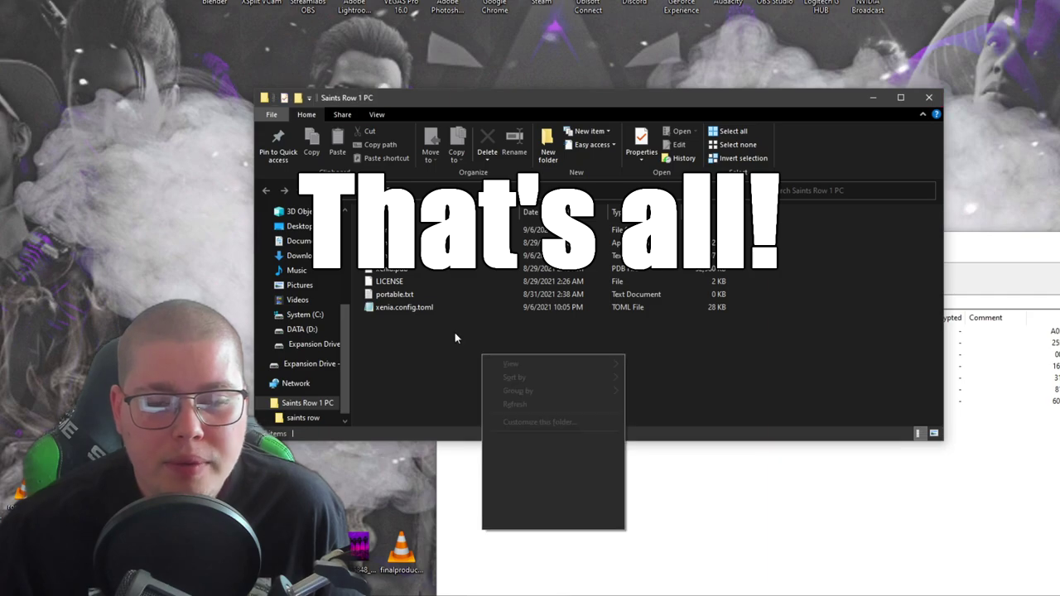
pyautogui.click(407, 370)
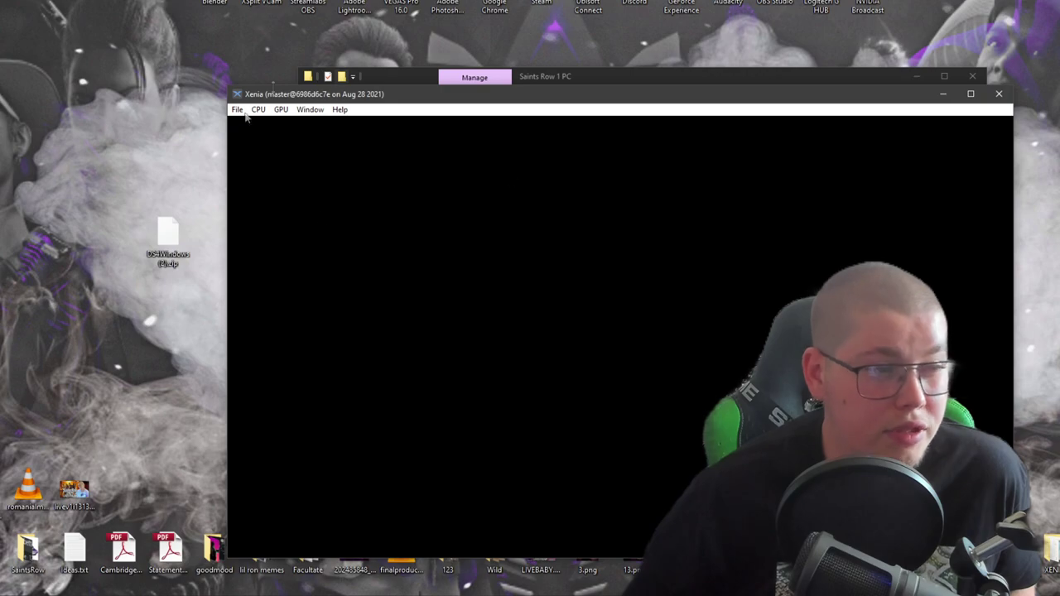
# Load default.xex from the saints row folder in the Xenia emulator and switch the game to full screen
pyautogui.click(237, 110)
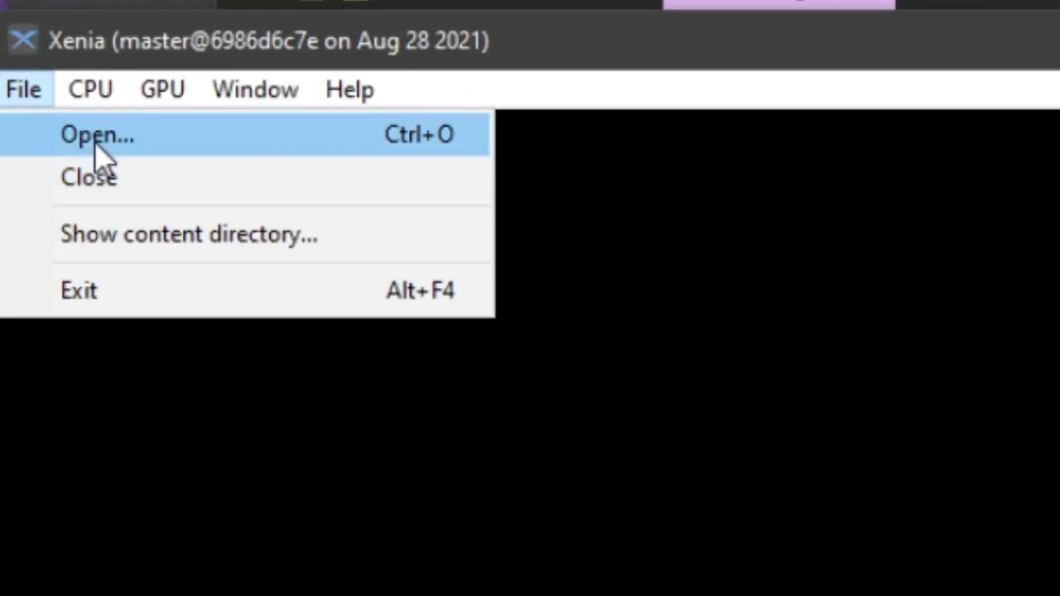
pyautogui.click(95, 141)
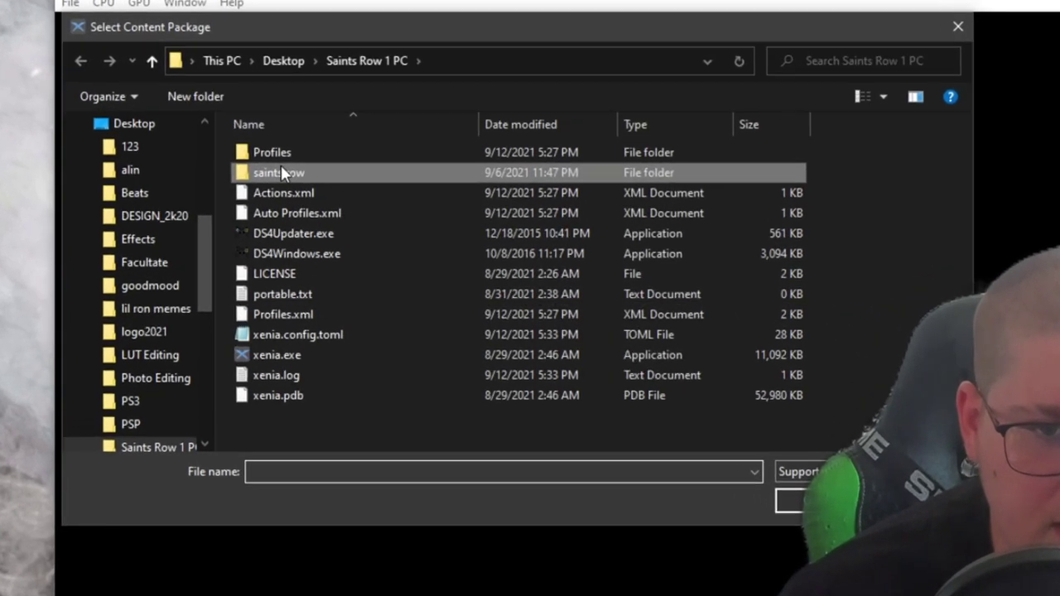
pyautogui.doubleClick(369, 218)
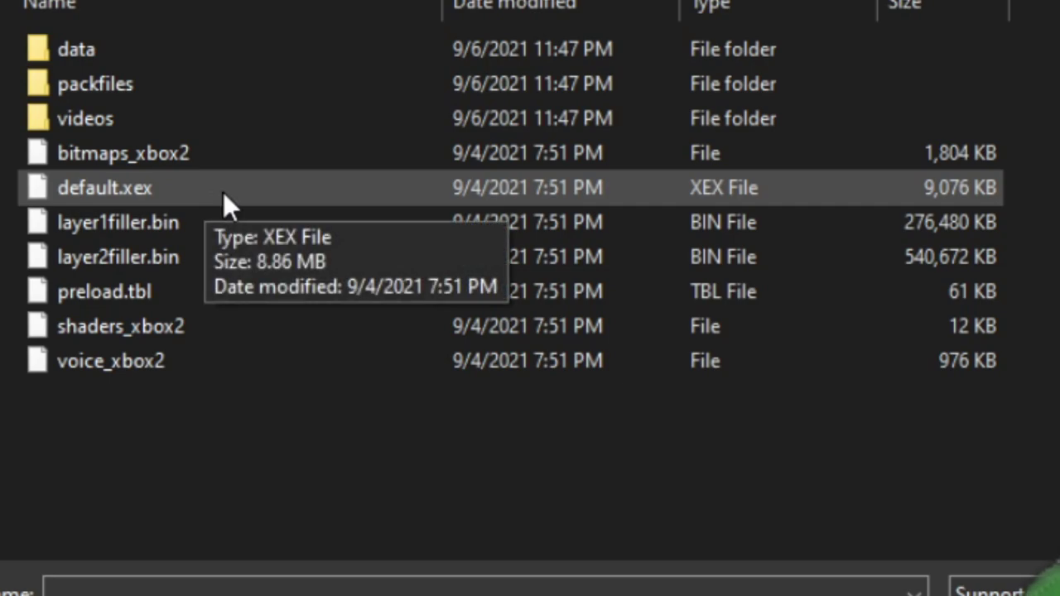
pyautogui.doubleClick(224, 195)
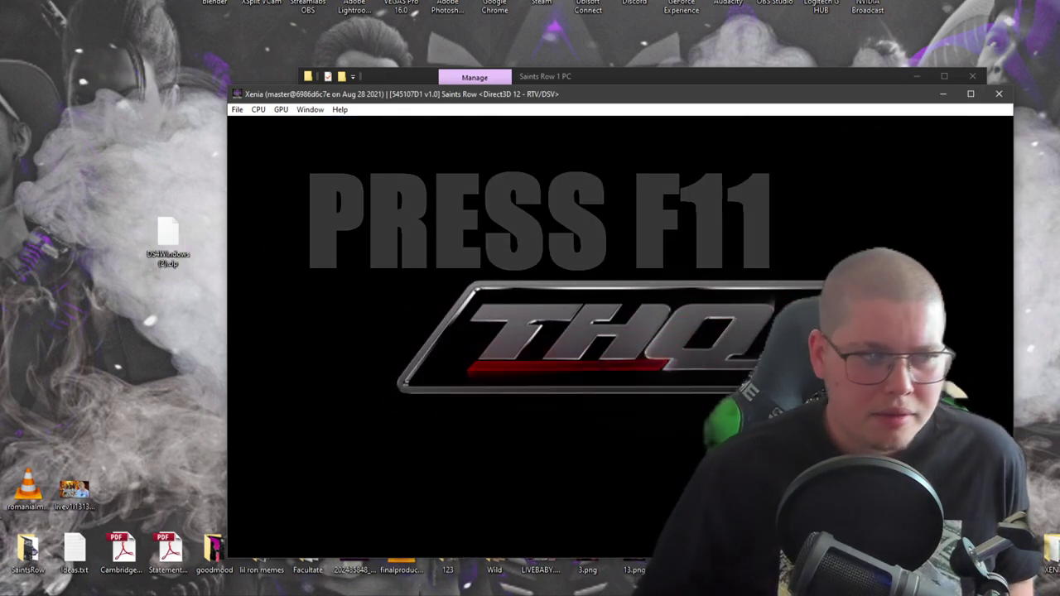
pyautogui.press('F11')
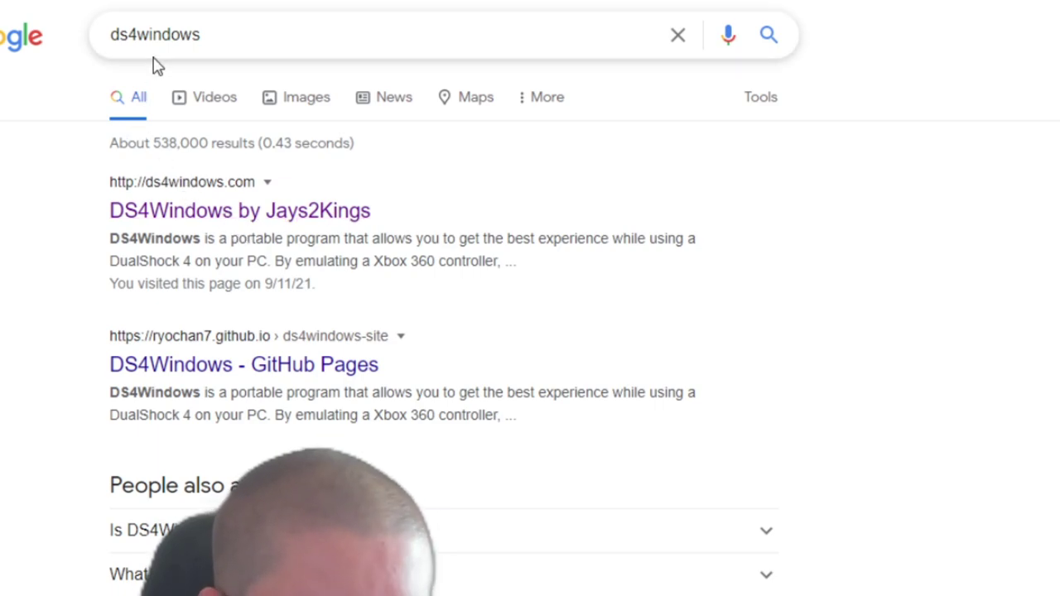
# Open the ds4windows.com search result and download DS4Windows.zip from the Version 1.4.52 release
pyautogui.click(196, 239)
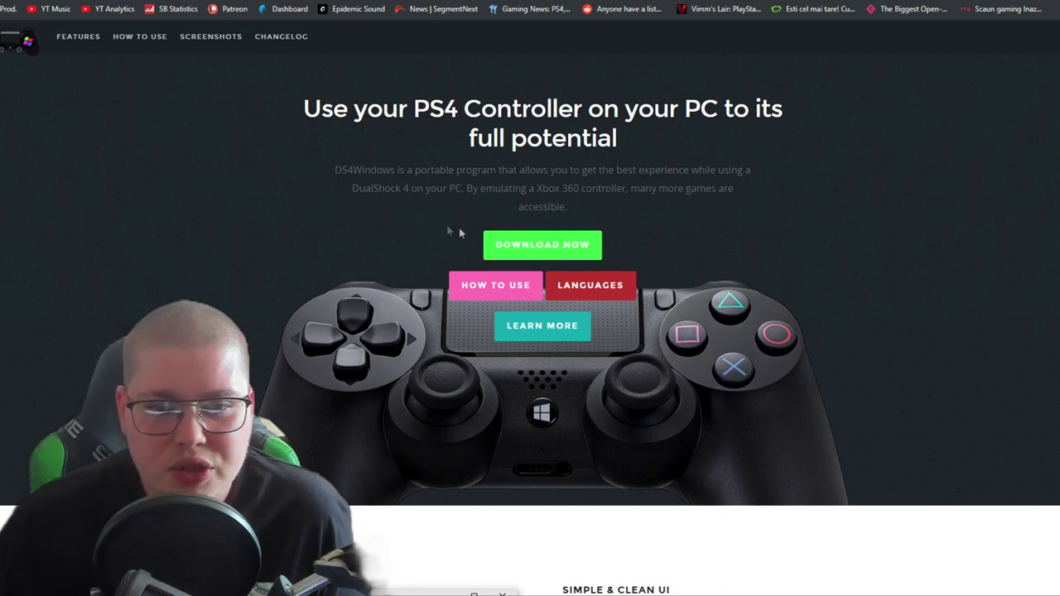
pyautogui.click(576, 249)
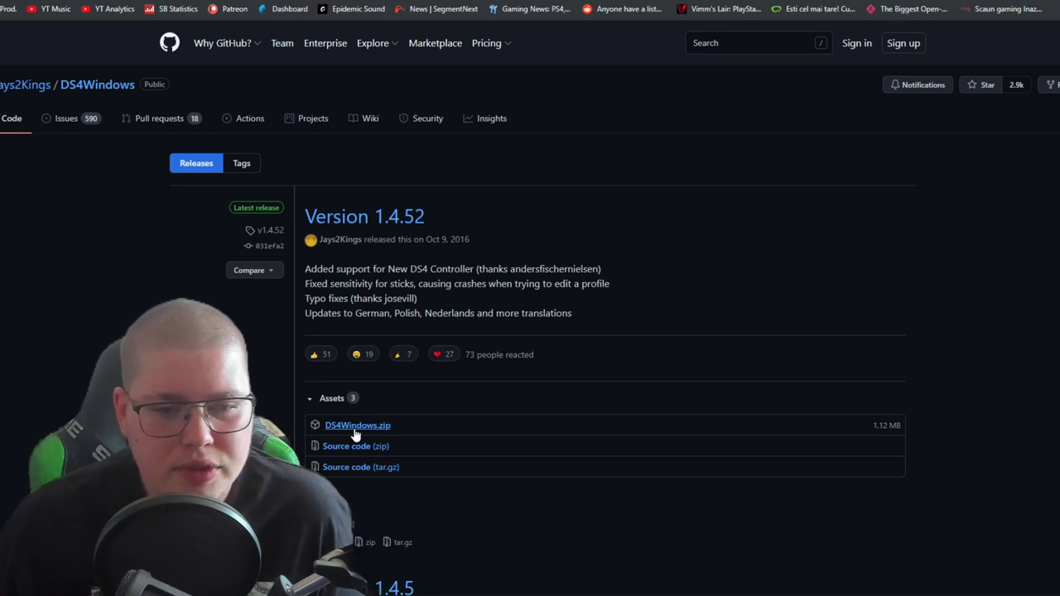
pyautogui.click(355, 428)
pyautogui.click(682, 290)
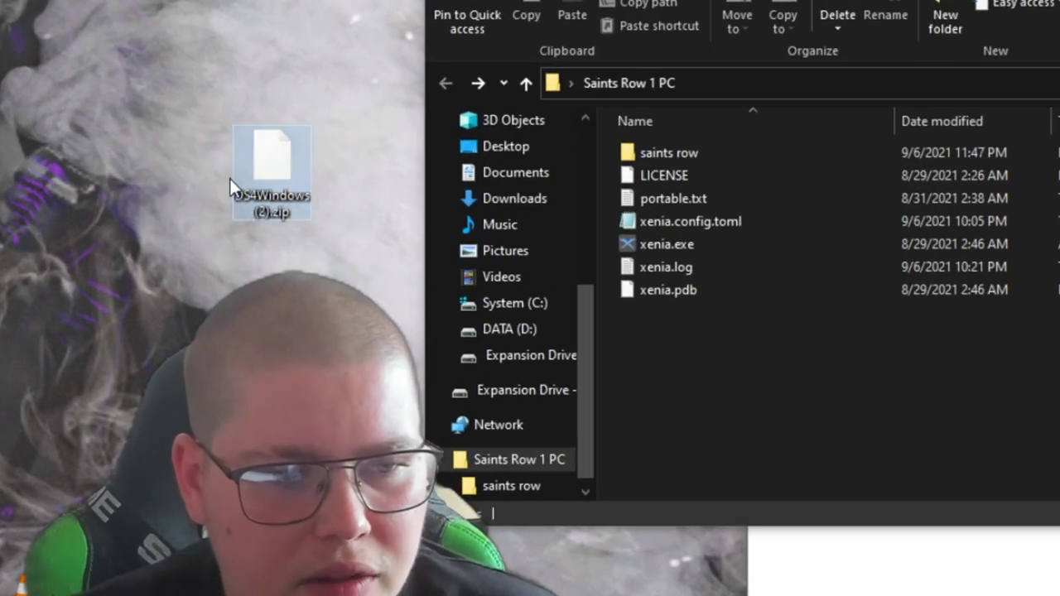
# Open the downloaded DS4Windows zip on the desktop with 7-Zip File Manager
pyautogui.rightClick(230, 157)
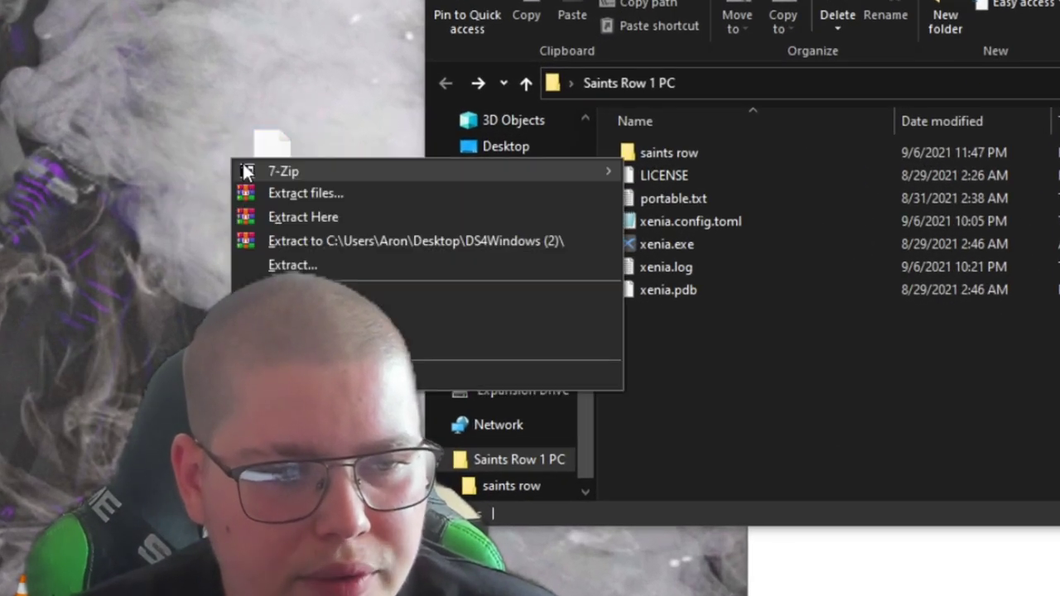
pyautogui.press('Escape')
pyautogui.rightClick(275, 157)
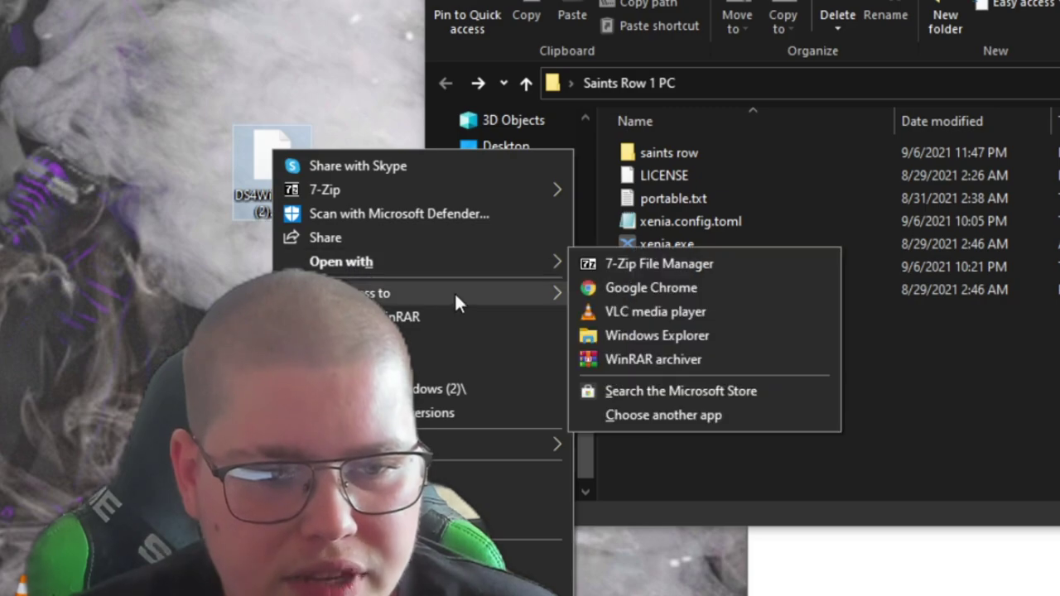
pyautogui.click(633, 269)
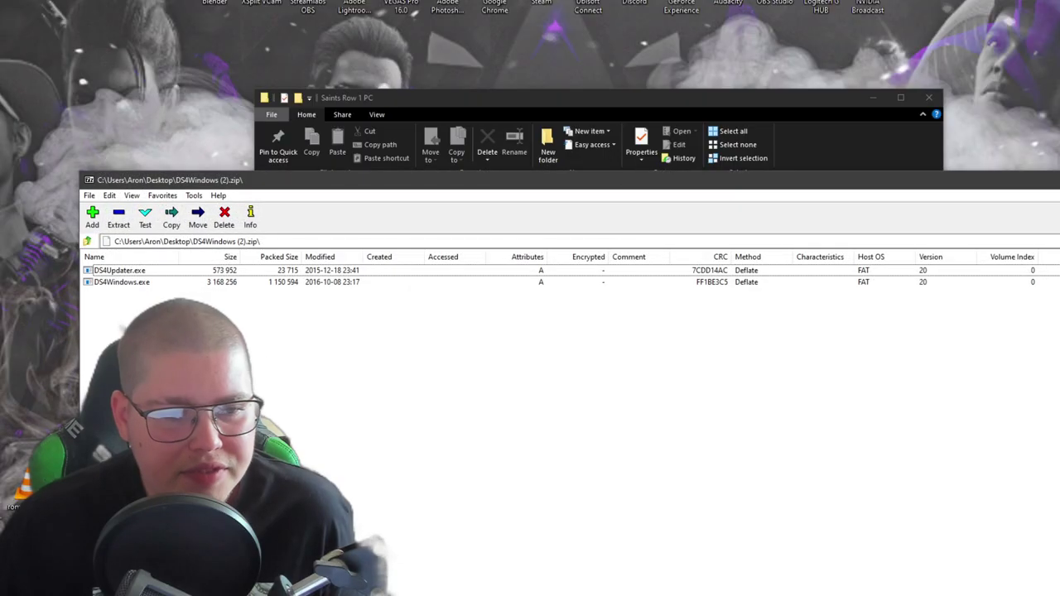
# Extract DS4Updater.exe and DS4Windows.exe from the archive into the Saints Row 1 PC folder and close the archive
pyautogui.moveTo(199, 331); pyautogui.dragTo(106, 251)
pyautogui.moveTo(372, 98); pyautogui.dragTo(552, 84)
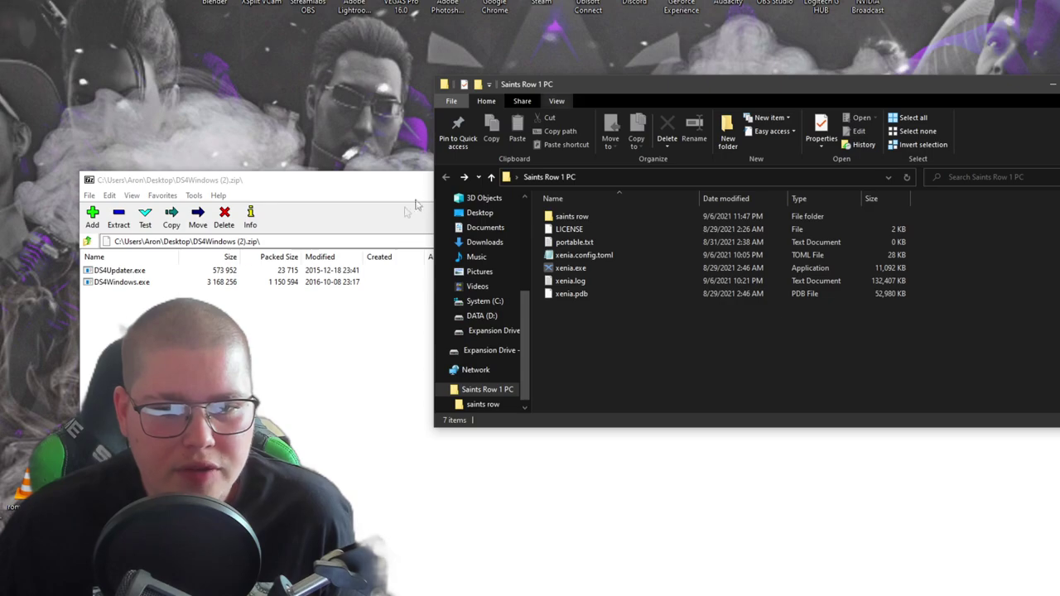
pyautogui.click(160, 280)
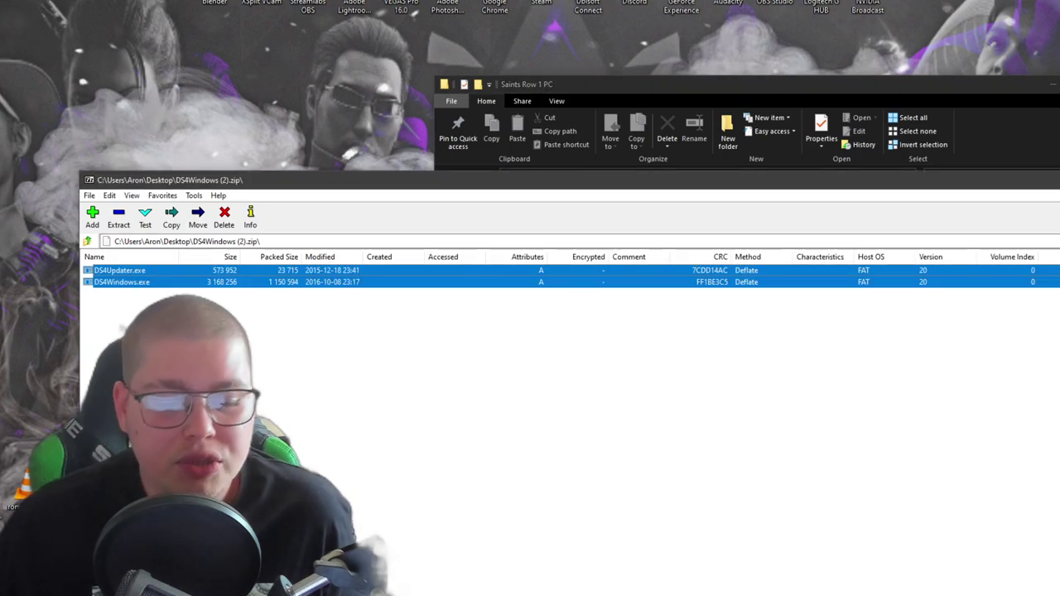
pyautogui.moveTo(165, 180); pyautogui.dragTo(474, 358)
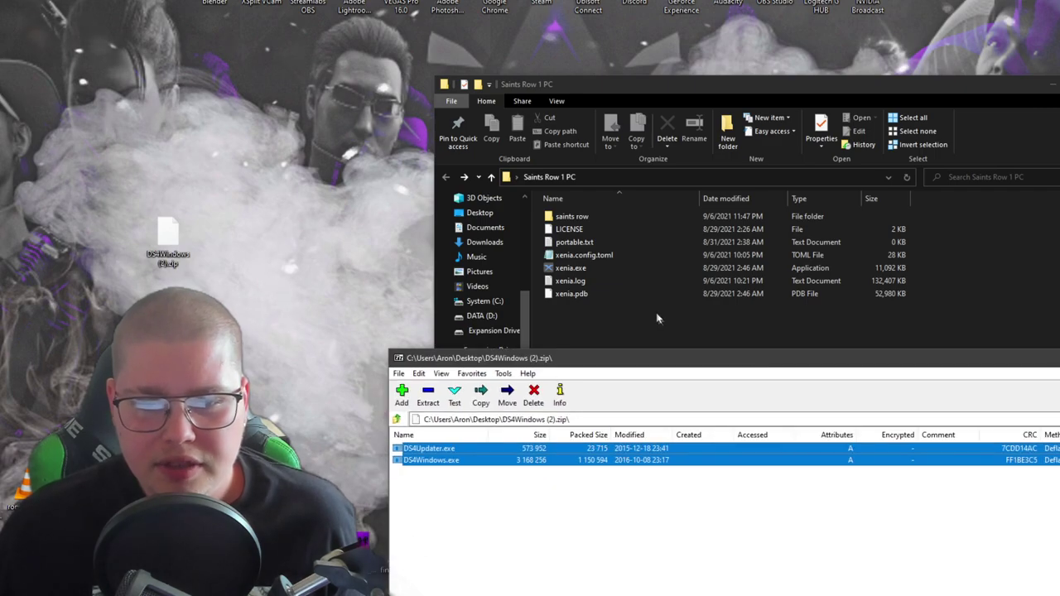
pyautogui.moveTo(431, 454); pyautogui.dragTo(654, 319)
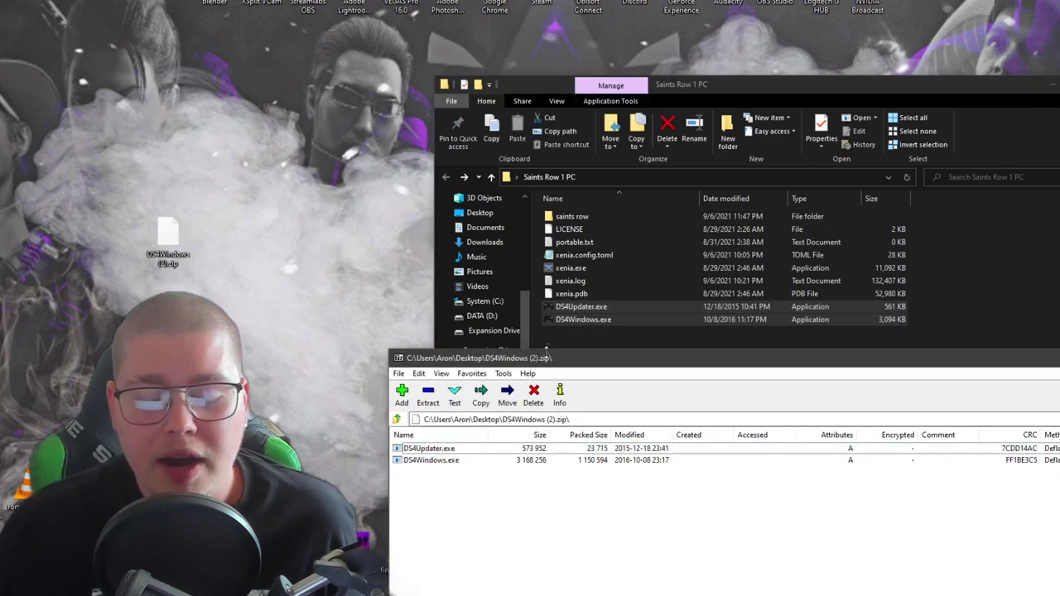
pyautogui.moveTo(543, 364); pyautogui.dragTo(357, 299)
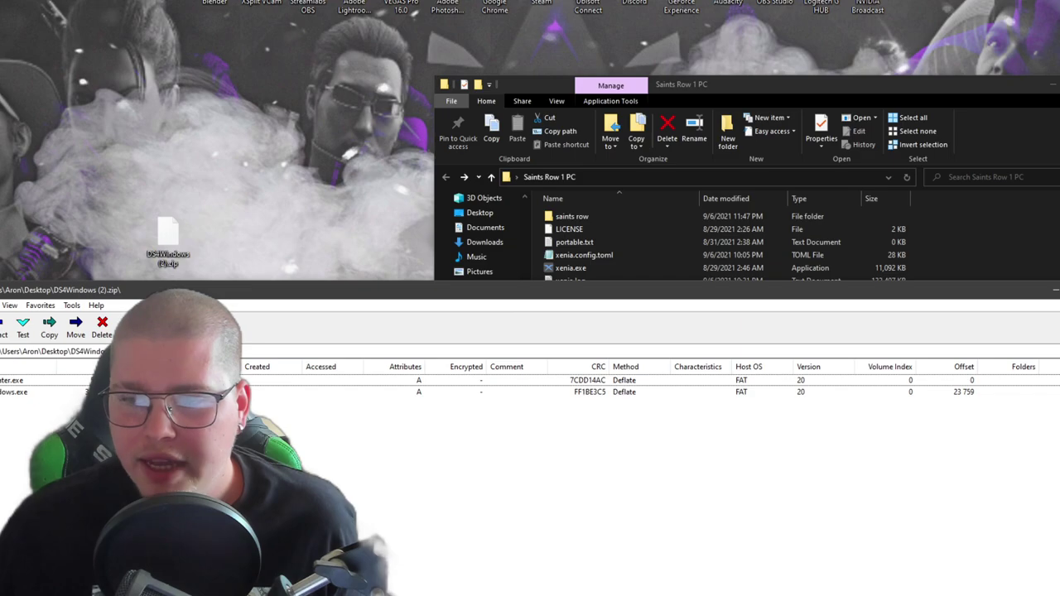
pyautogui.hotkey('alt', 'F4')
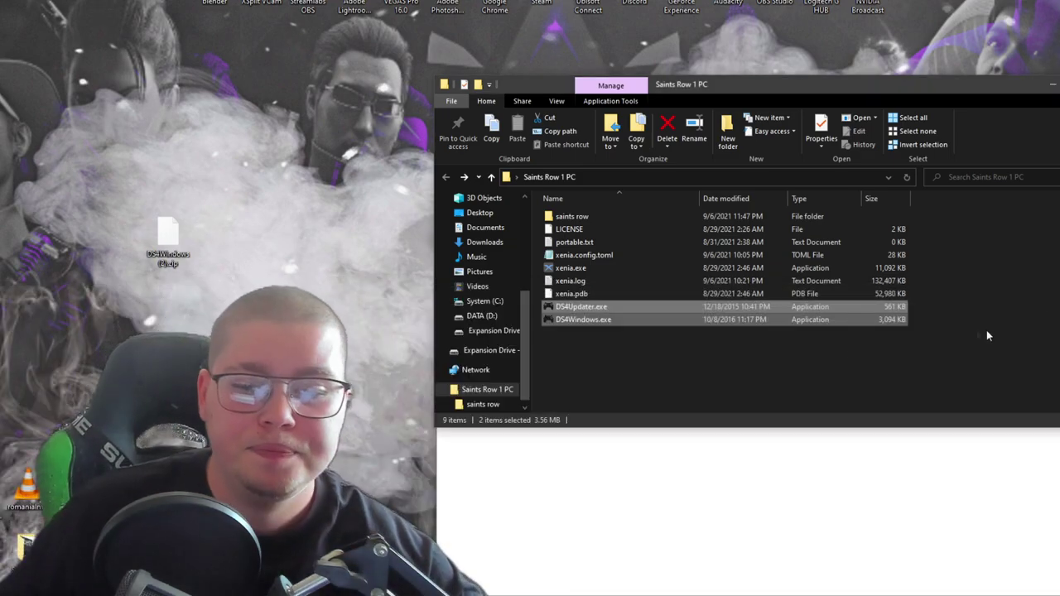
# Run DS4Windows.exe from the Saints Row 1 PC folder and save its settings and profiles in the Program Folder
pyautogui.click(644, 371)
pyautogui.click(1006, 595)
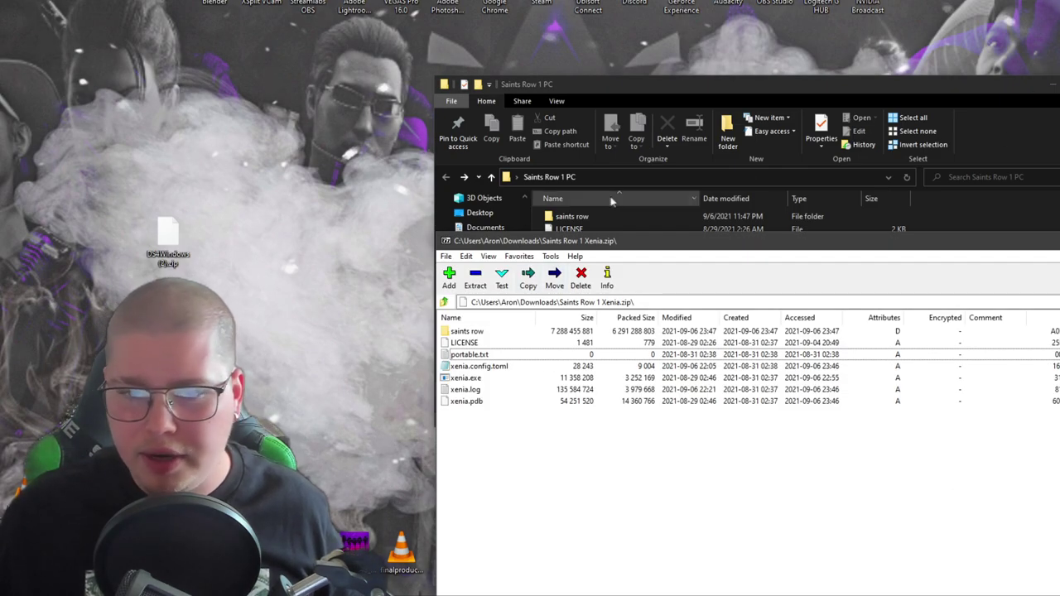
pyautogui.click(572, 230)
pyautogui.moveTo(579, 84); pyautogui.dragTo(441, 75)
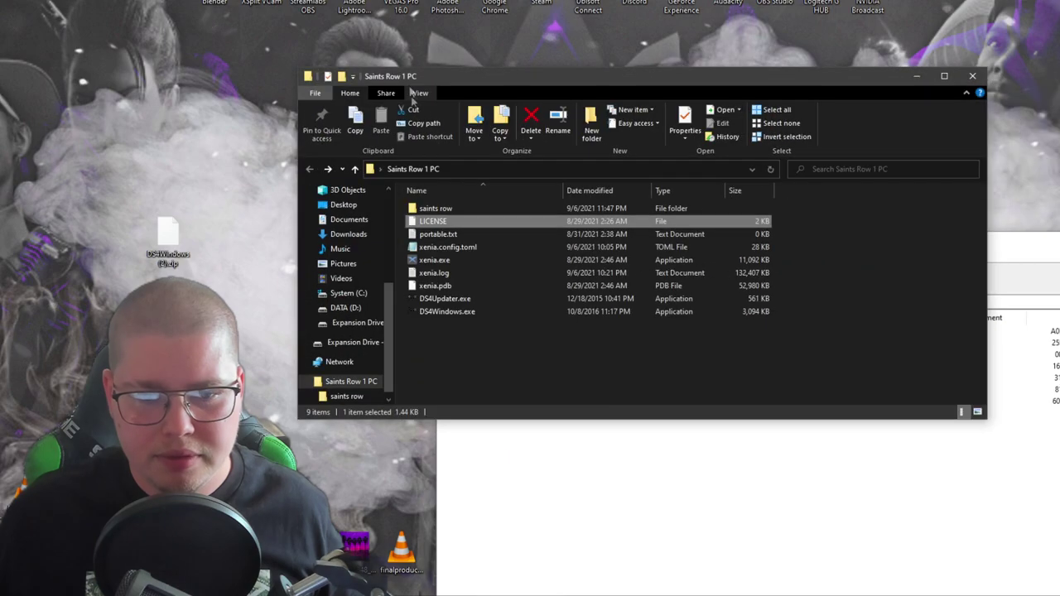
pyautogui.click(442, 313)
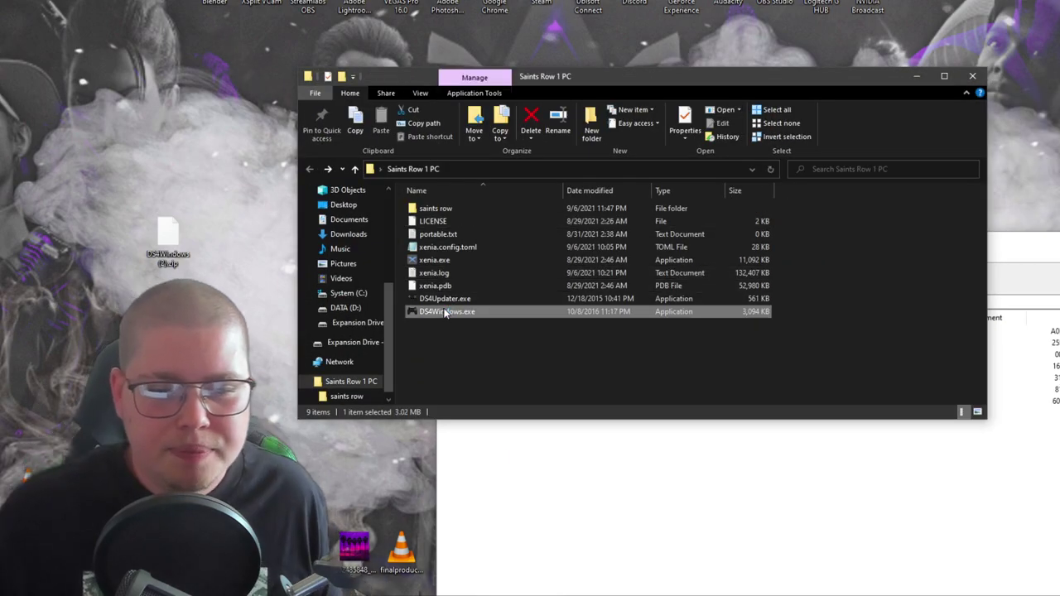
pyautogui.doubleClick(445, 311)
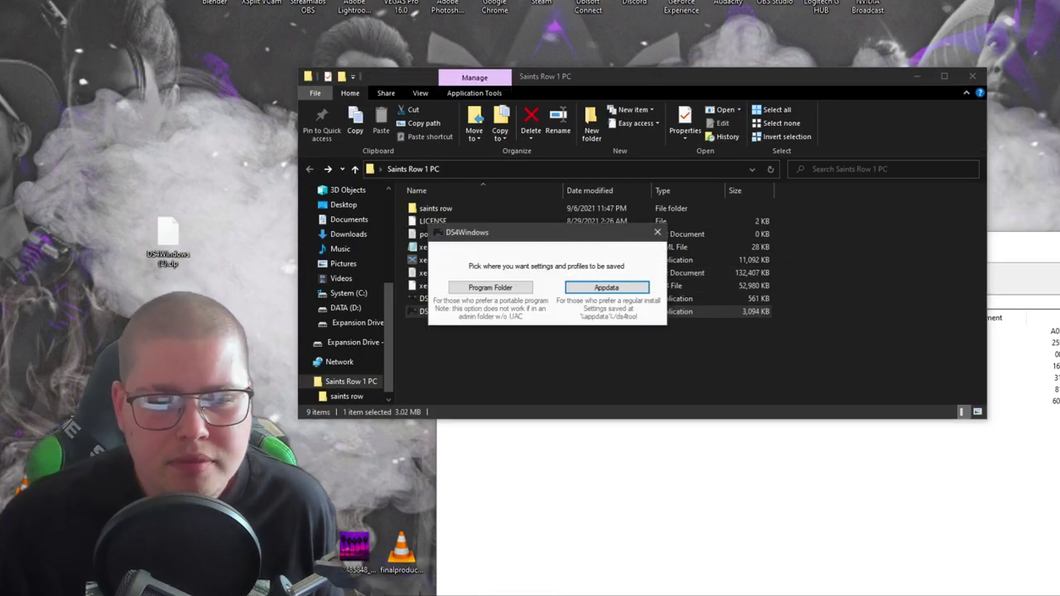
pyautogui.click(504, 290)
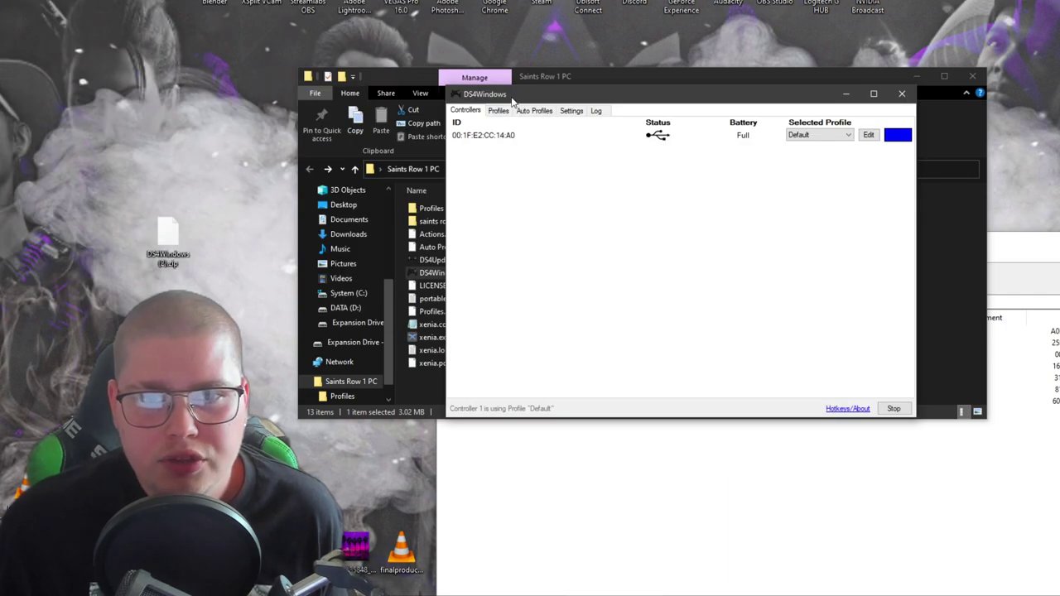
# Move the DS4Windows window aside and open Devices and Printers in the Windows Control Panel
pyautogui.moveTo(512, 101); pyautogui.dragTo(615, 135)
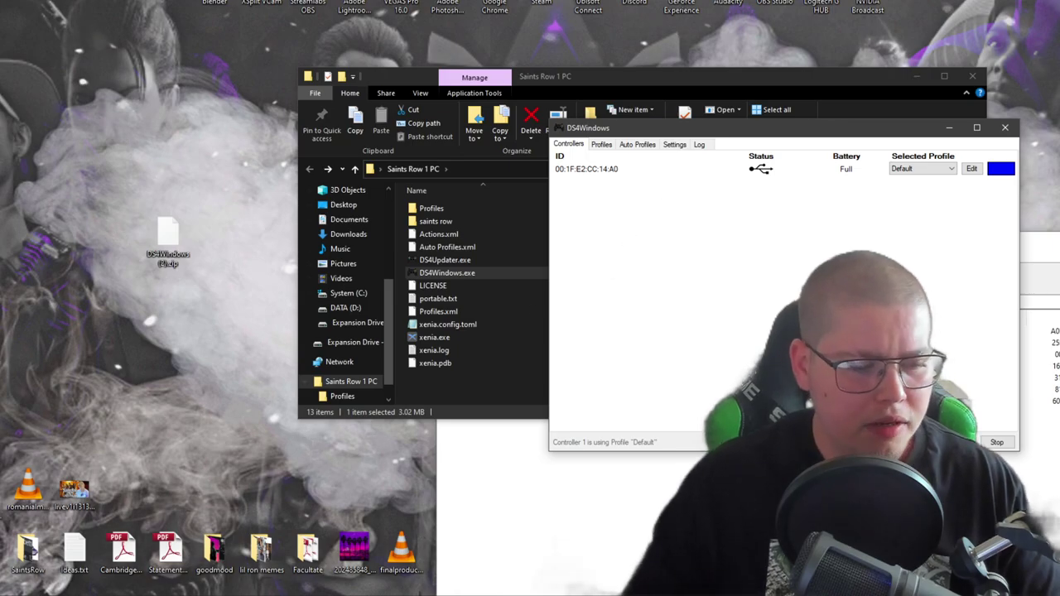
pyautogui.press('super')
pyautogui.write('control')
pyautogui.press('Return')
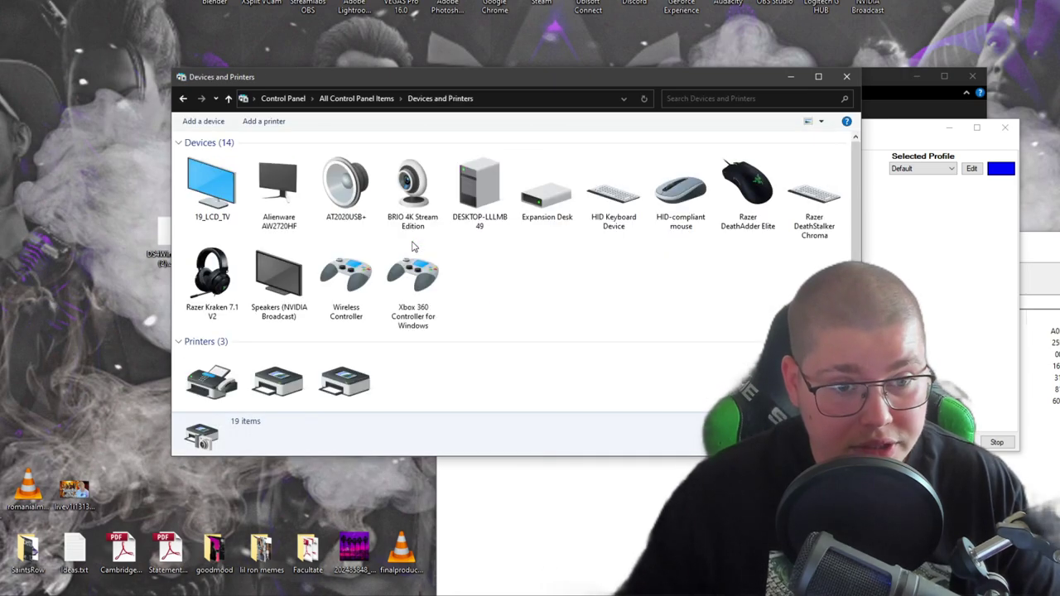
# Open the Wireless Controller's properties and select HID-compliant game controller among its hardware functions
pyautogui.click(338, 280)
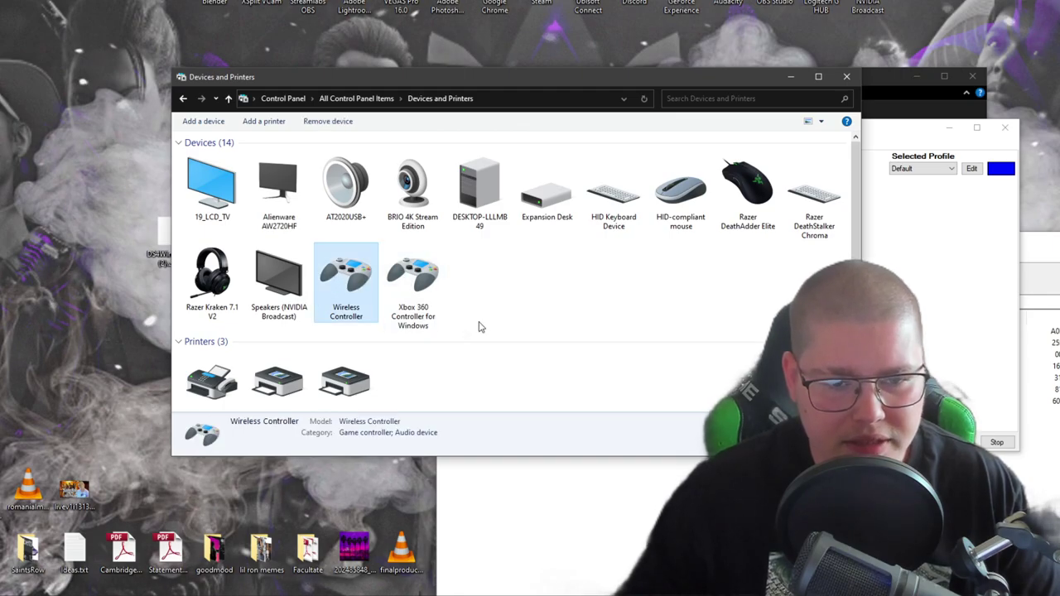
pyautogui.rightClick(364, 270)
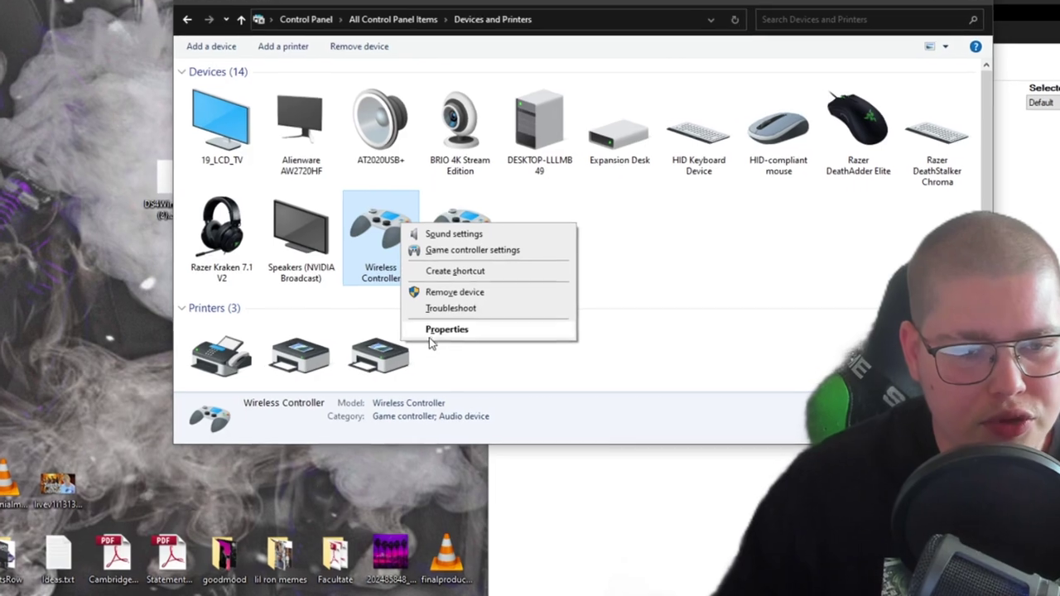
pyautogui.click(433, 338)
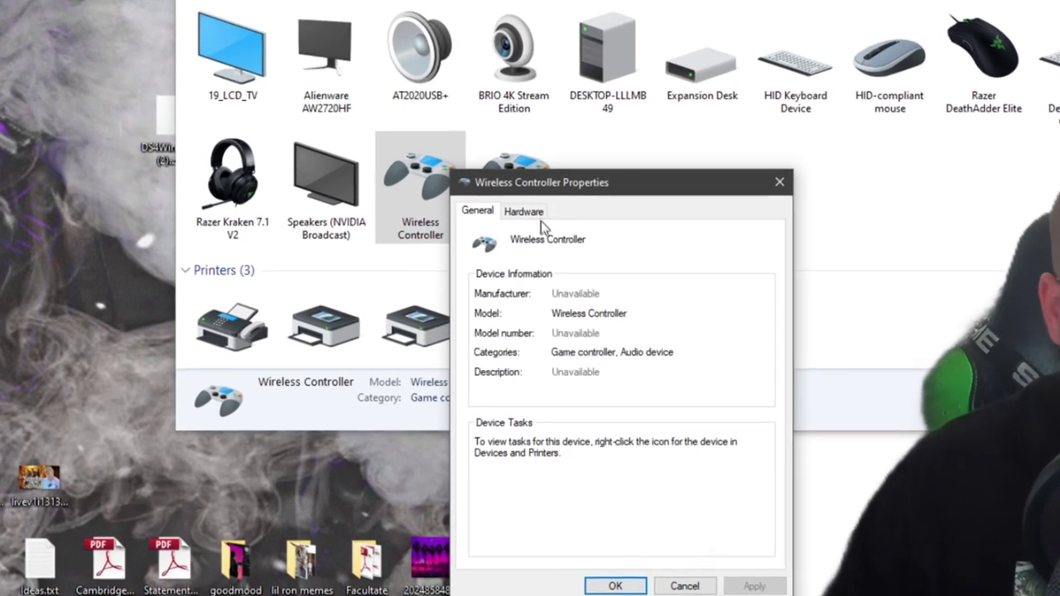
pyautogui.click(534, 217)
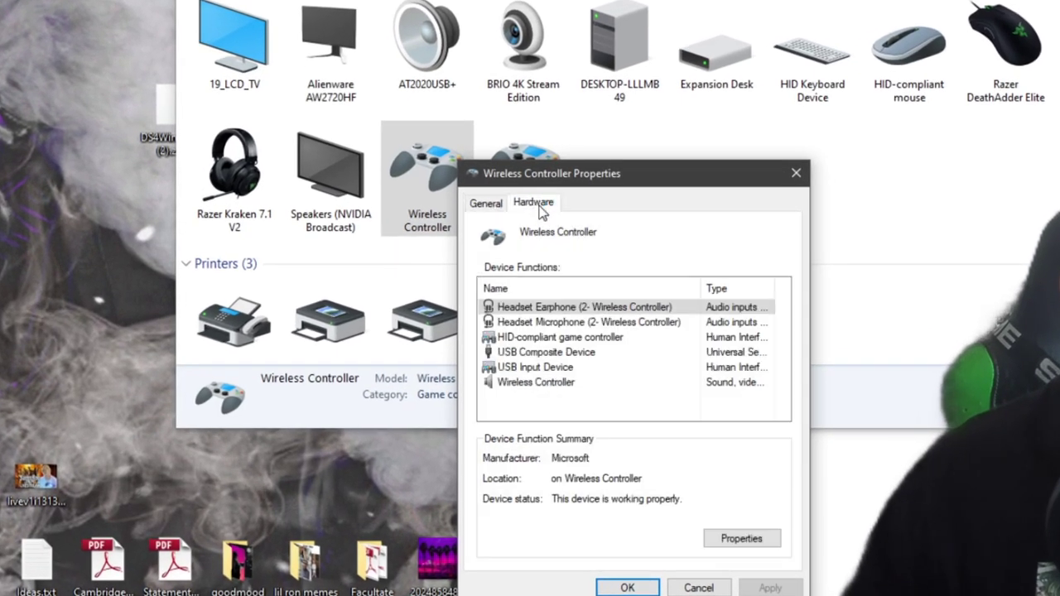
pyautogui.click(563, 338)
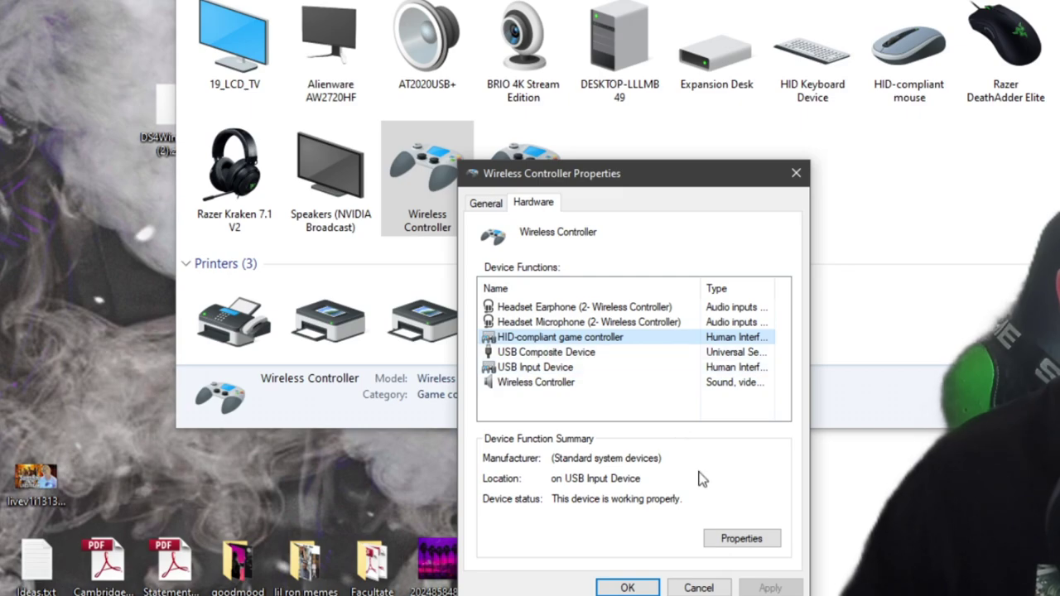
# Examine the driver options of the HID-compliant game controller, including disabling it, and close the dialogs and Devices and Printers without changes
pyautogui.click(743, 538)
pyautogui.click(559, 559)
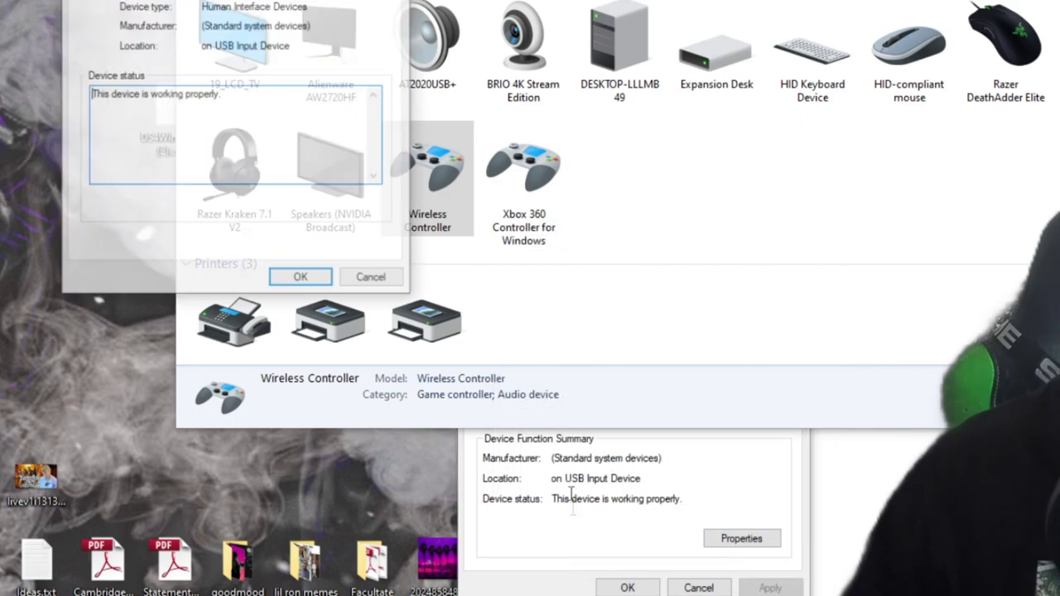
pyautogui.hotkey('ctrl', 'Tab')
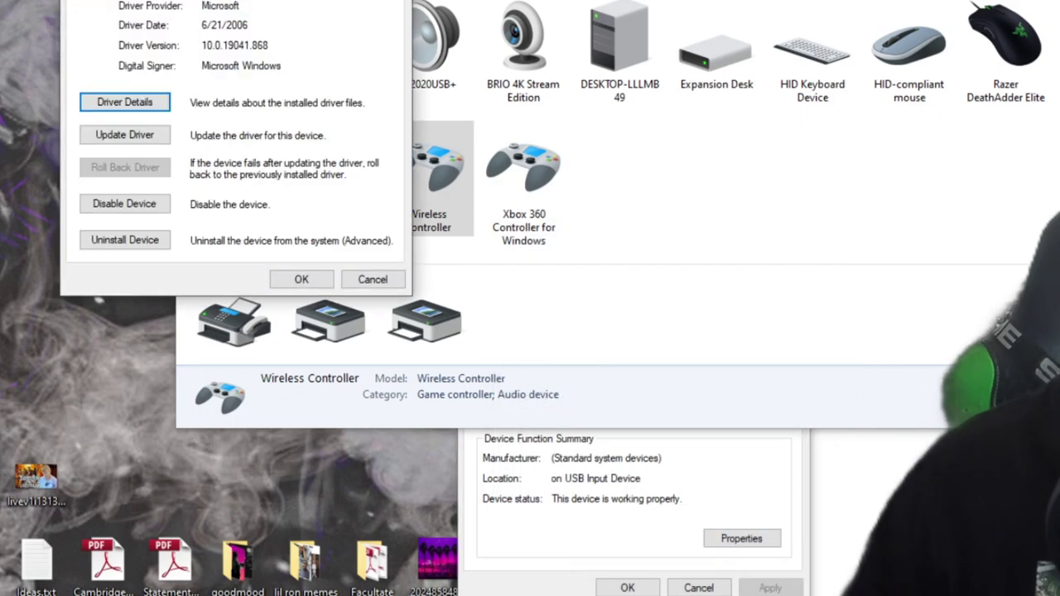
pyautogui.moveTo(236, 2); pyautogui.dragTo(775, 44)
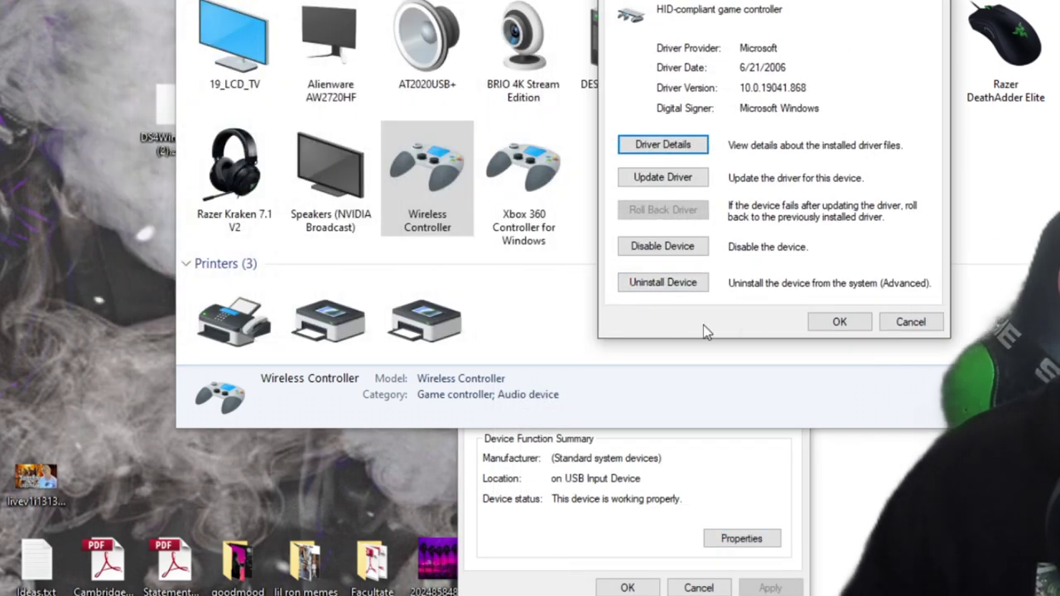
pyautogui.click(901, 322)
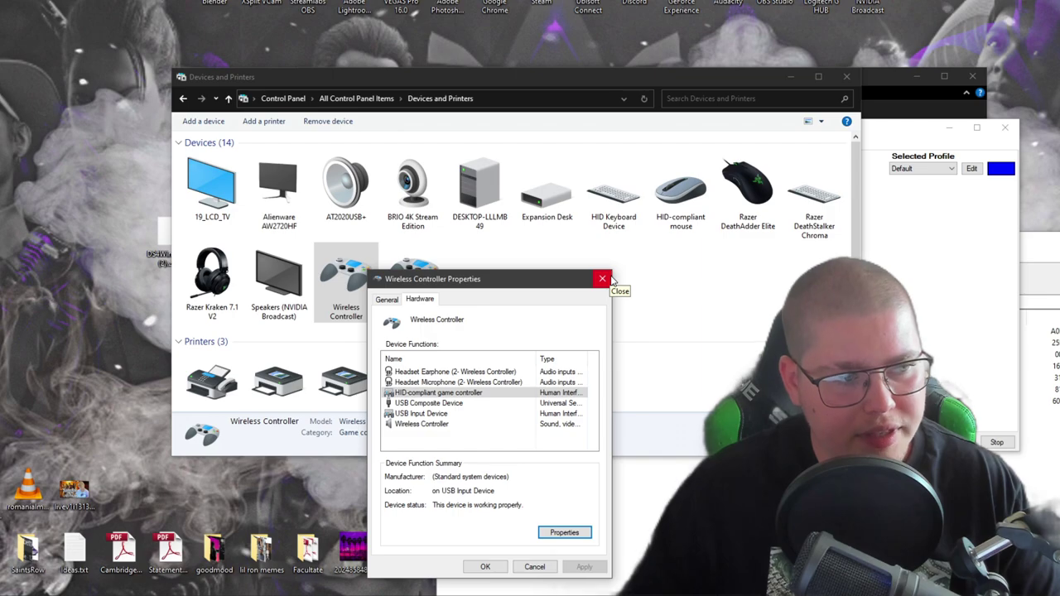
pyautogui.click(609, 280)
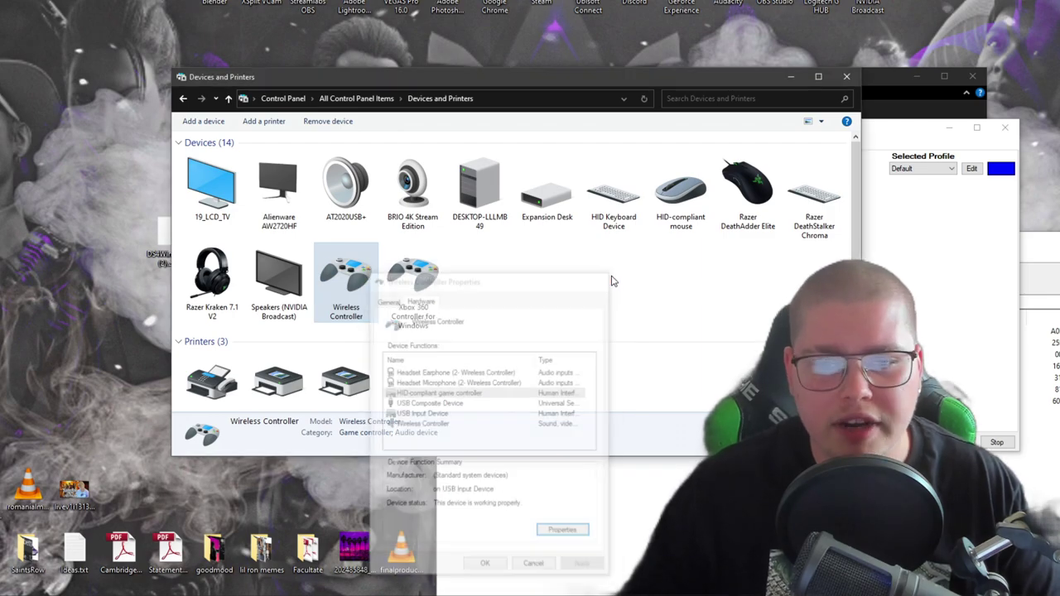
pyautogui.click(846, 76)
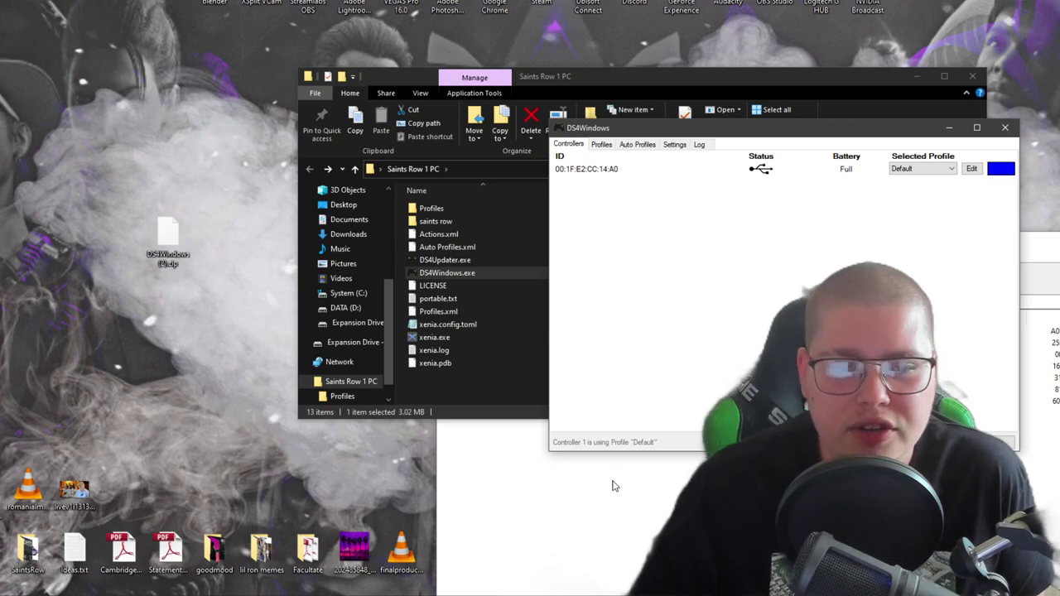
# Run xenia.exe from the Saints Row 1 PC folder and bring up its dialog for opening a game
pyautogui.click(500, 388)
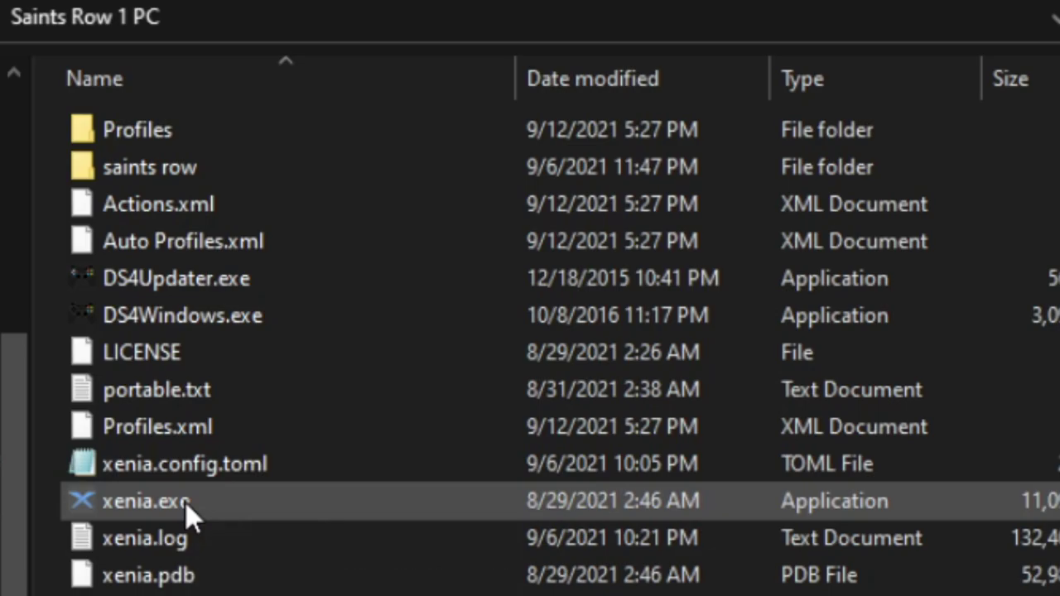
pyautogui.doubleClick(393, 372)
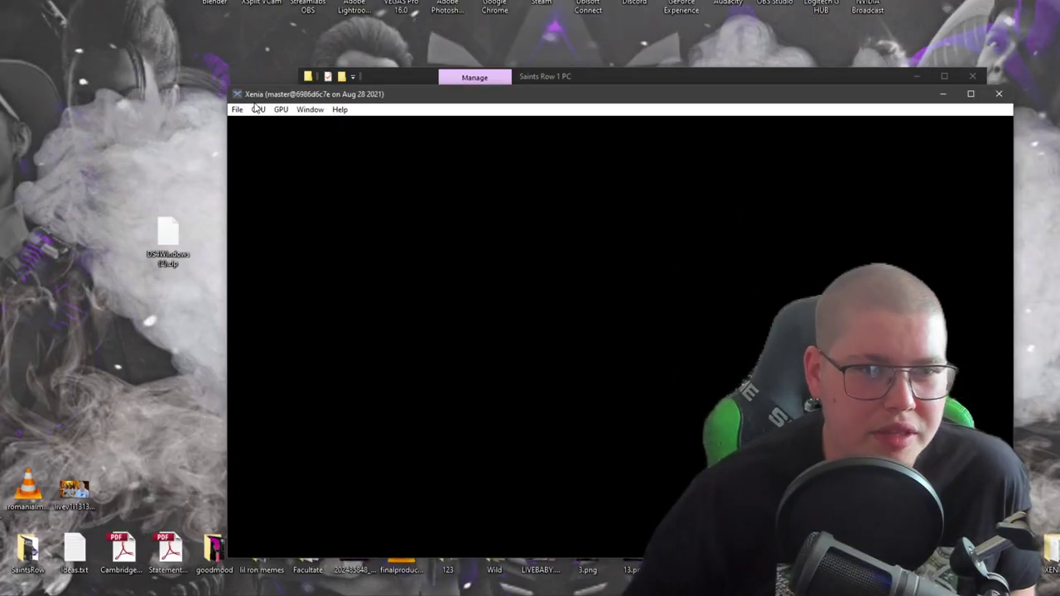
pyautogui.click(237, 110)
pyautogui.click(256, 124)
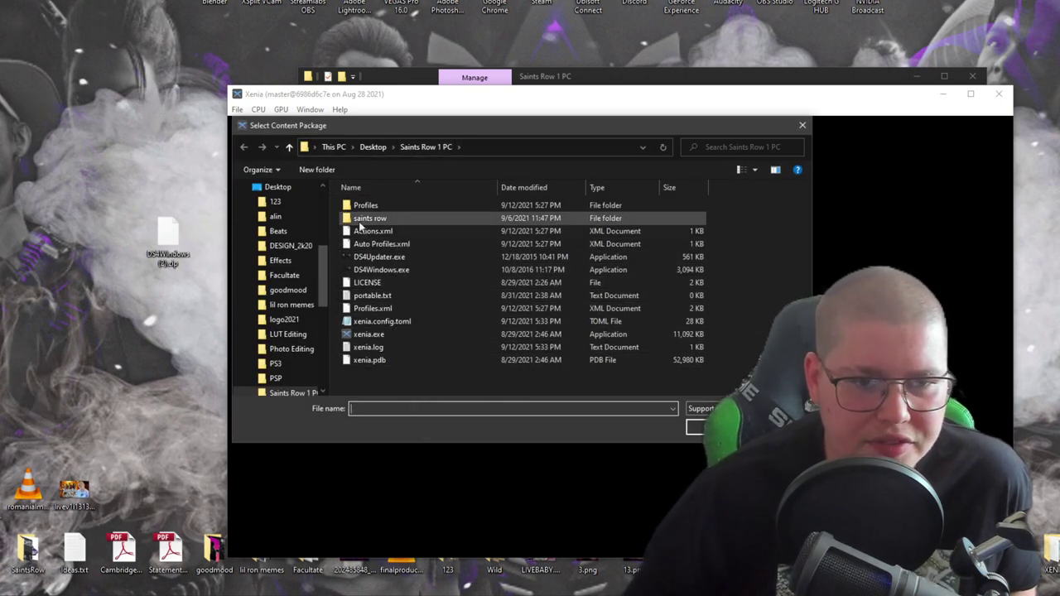
# Launch default.xex from the saints row folder and switch the game to full screen
pyautogui.click(373, 218)
pyautogui.doubleClick(372, 218)
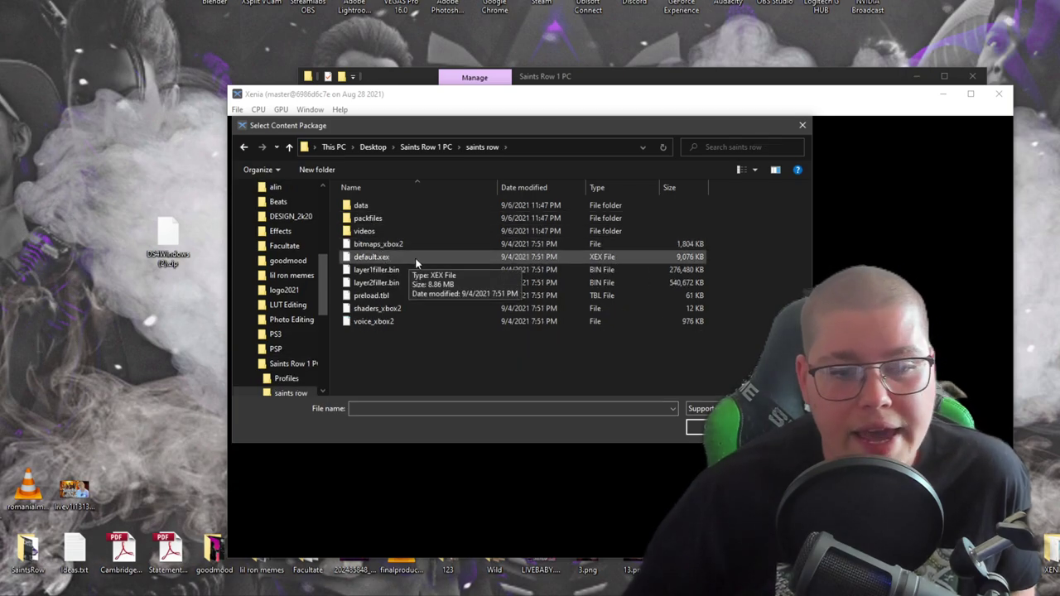
pyautogui.doubleClick(415, 257)
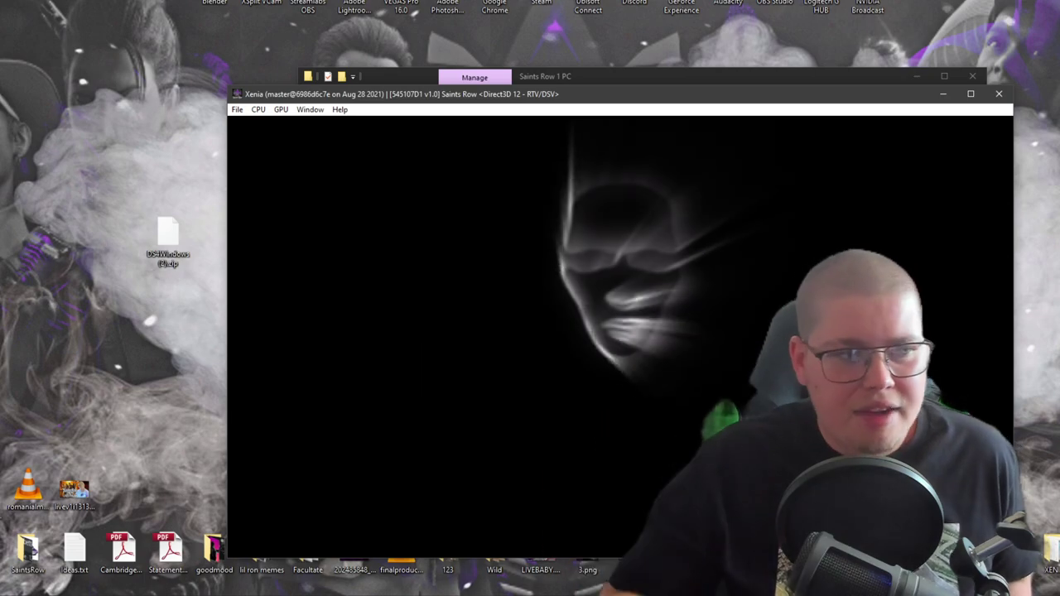
pyautogui.press('F11')
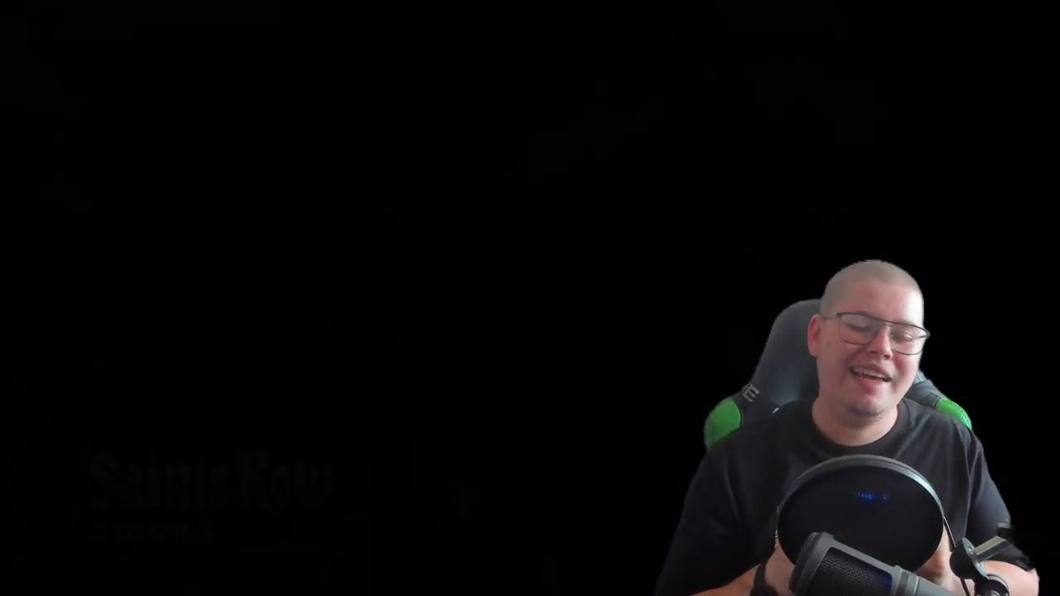
# Start the game from its menu and get past player creation into the playable world
pyautogui.press('Down')
pyautogui.press('Up')
pyautogui.press('Return')
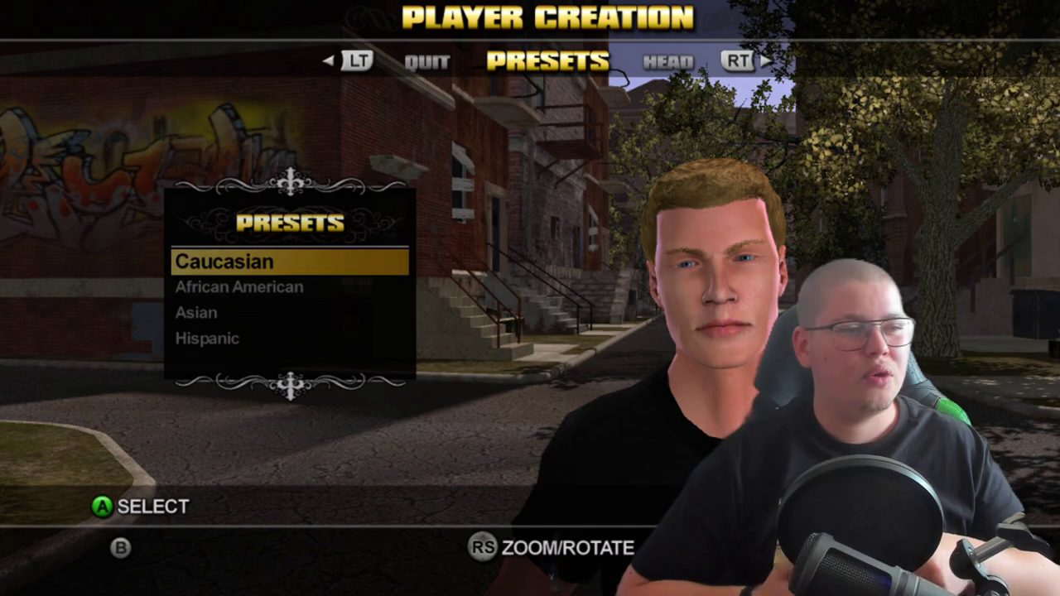
pyautogui.press('Escape')
pyautogui.press('Return')
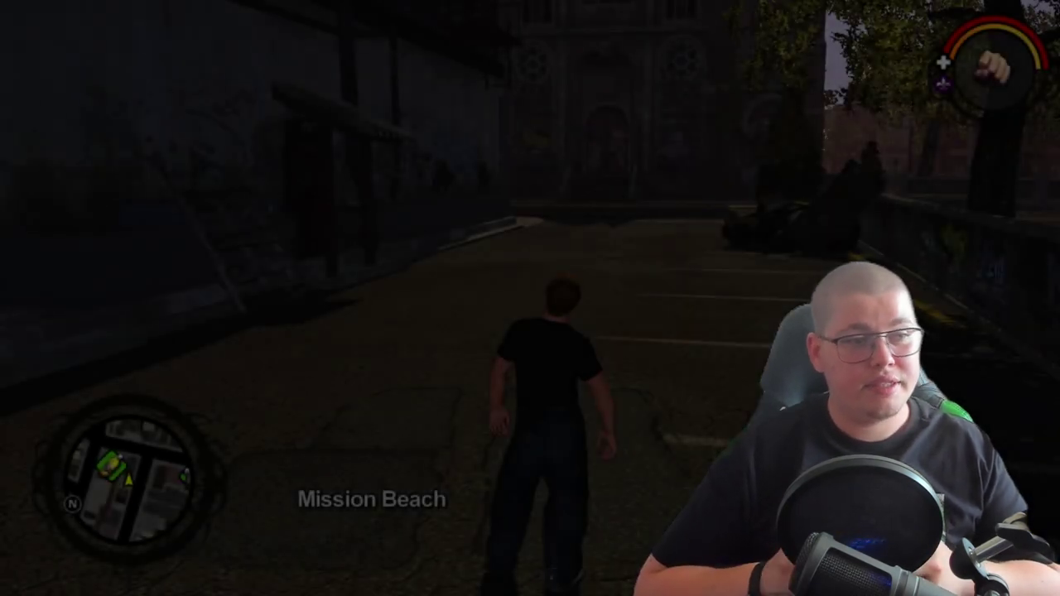
# Run the character through the streets to the Saints marker, dismissing the save tutorial message on the way
pyautogui.press('w')
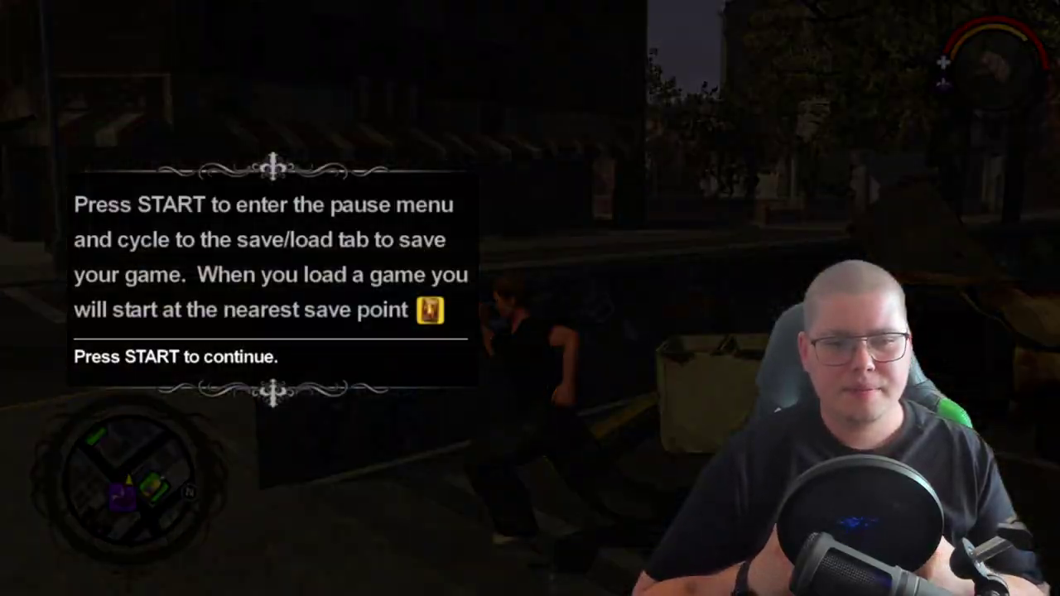
pyautogui.press('Return')
pyautogui.press('w')
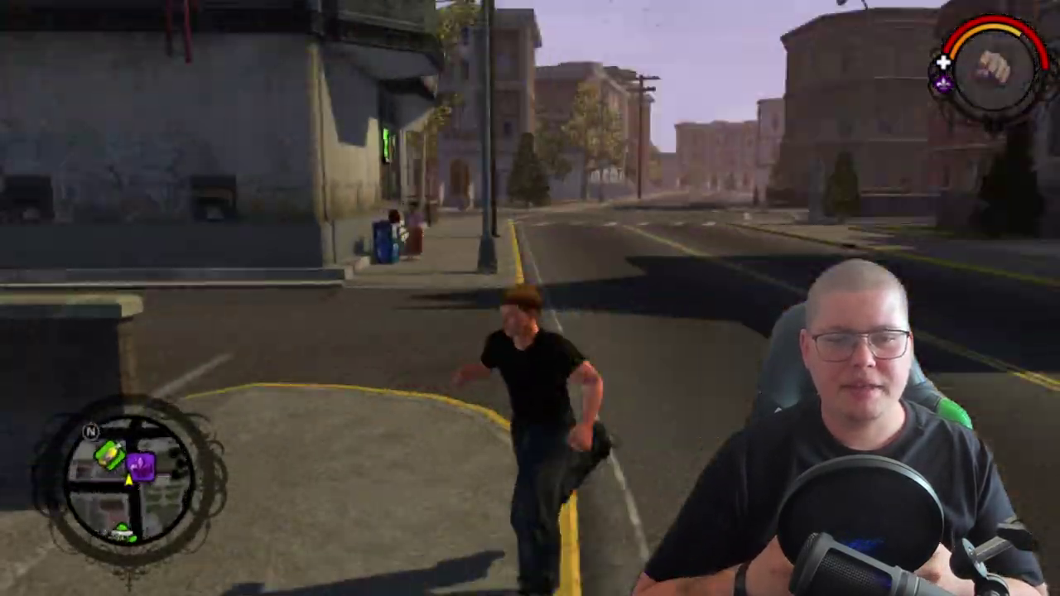
pyautogui.press('w')
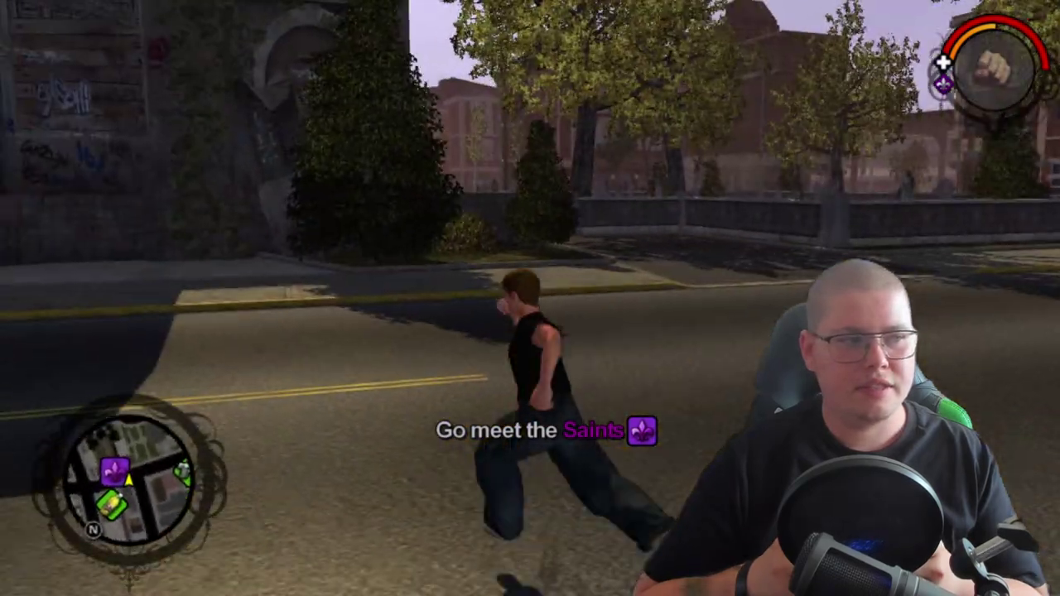
pyautogui.press('w')
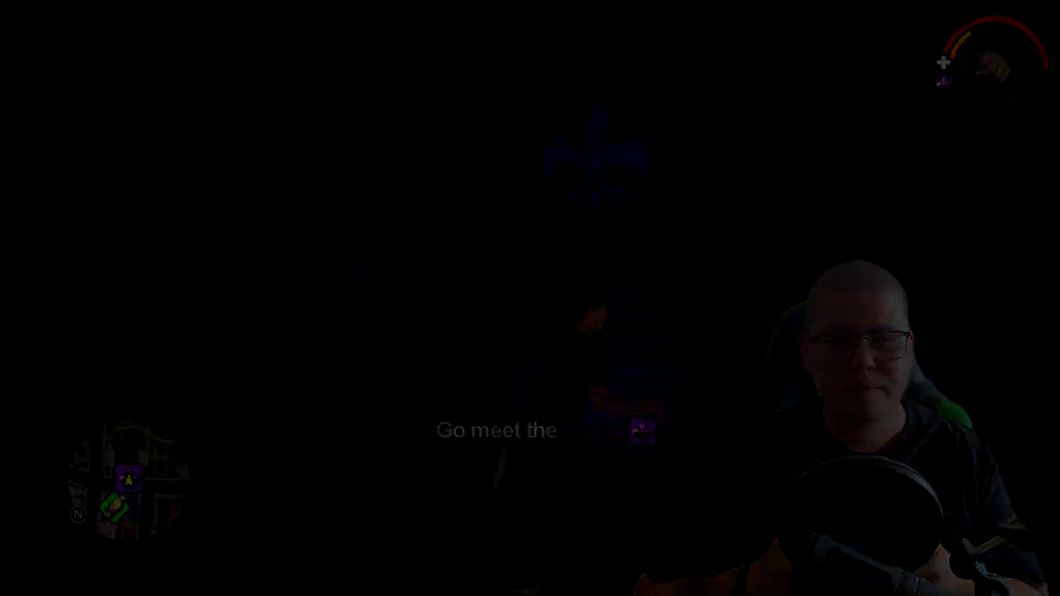